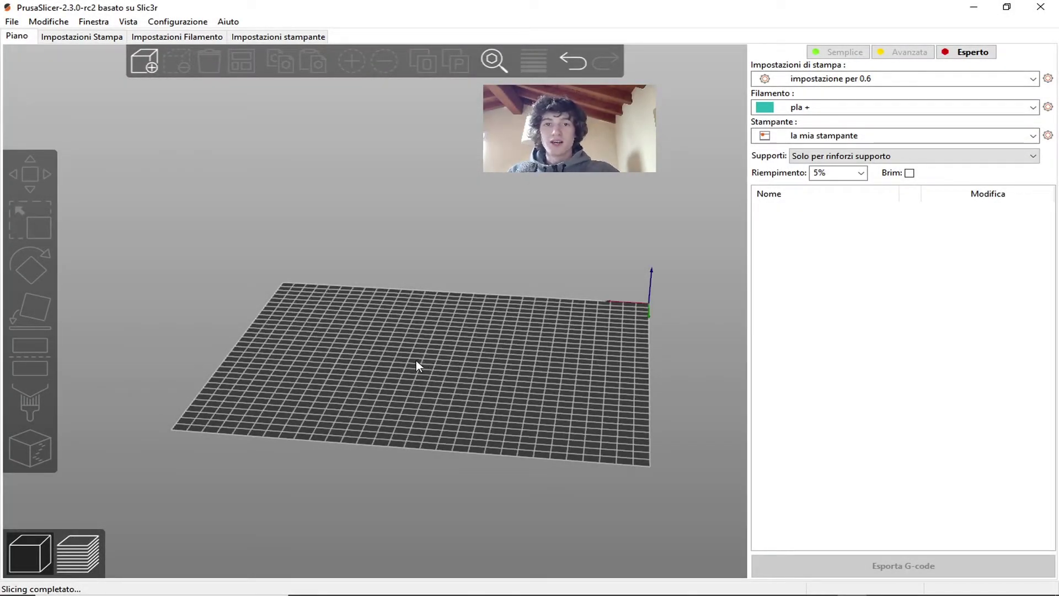
# Orbit, pan and zoom around the empty print bed to inspect it
pyautogui.moveTo(424, 353)
pyautogui.mouseDown()
pyautogui.moveTo(436, 378)
pyautogui.moveTo(472, 347)
pyautogui.mouseUp()
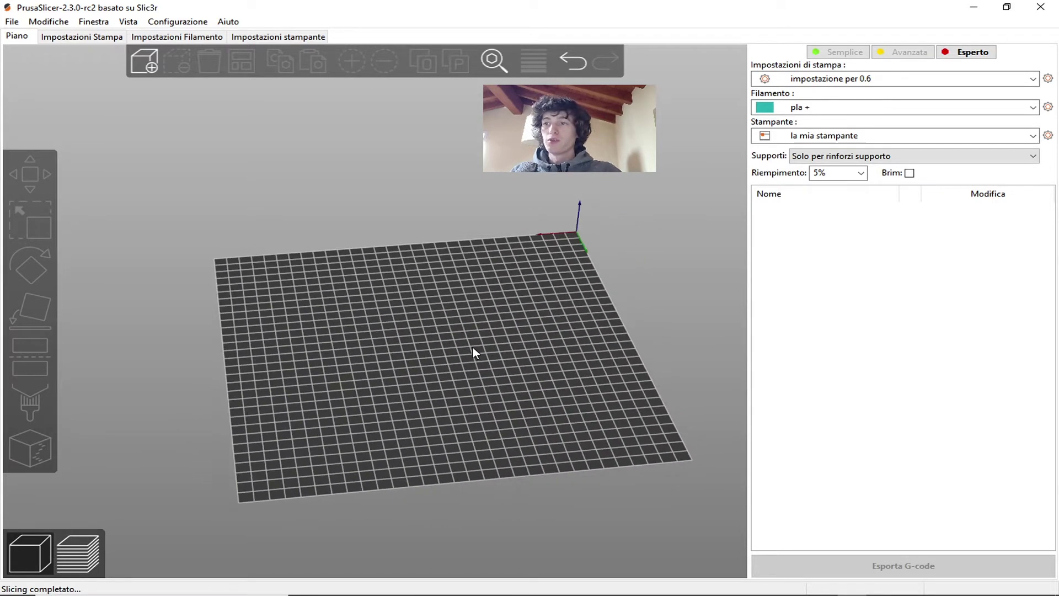
pyautogui.moveTo(472, 353); pyautogui.dragTo(442, 371, button='right')
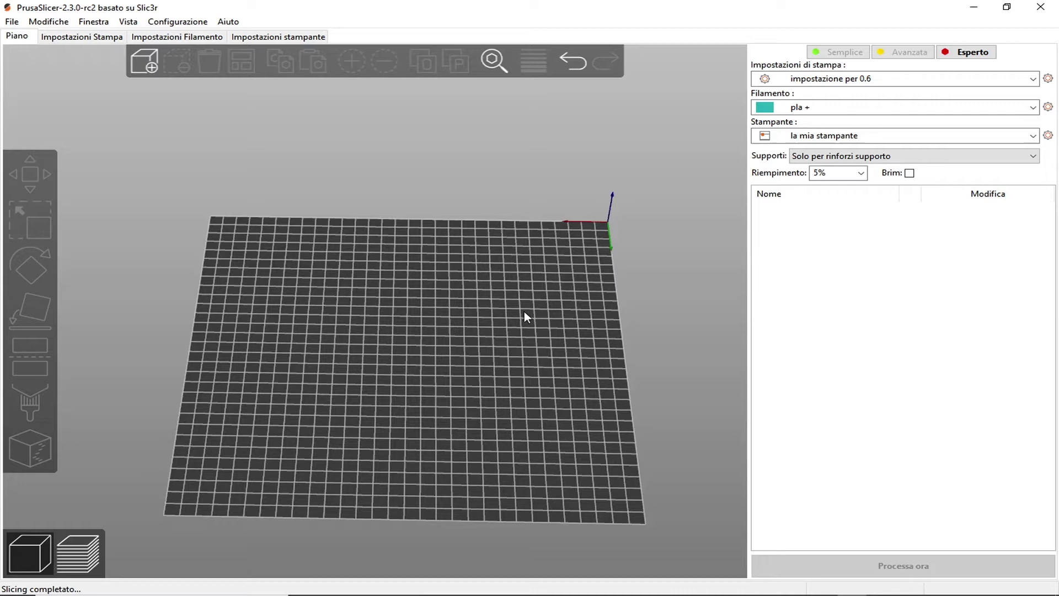
pyautogui.moveTo(438, 326)
pyautogui.mouseDown()
pyautogui.moveTo(538, 336)
pyautogui.moveTo(410, 259)
pyautogui.moveTo(332, 332)
pyautogui.moveTo(525, 352)
pyautogui.moveTo(421, 336)
pyautogui.moveTo(464, 329)
pyautogui.moveTo(405, 334)
pyautogui.mouseUp()
pyautogui.moveTo(405, 335)
pyautogui.mouseDown(button='right')
pyautogui.moveTo(574, 318)
pyautogui.moveTo(226, 238)
pyautogui.moveTo(322, 317)
pyautogui.moveTo(621, 290)
pyautogui.moveTo(345, 373)
pyautogui.moveTo(336, 238)
pyautogui.moveTo(610, 367)
pyautogui.moveTo(489, 236)
pyautogui.moveTo(421, 277)
pyautogui.mouseUp(button='right')
pyautogui.scroll(3, 441, 273)
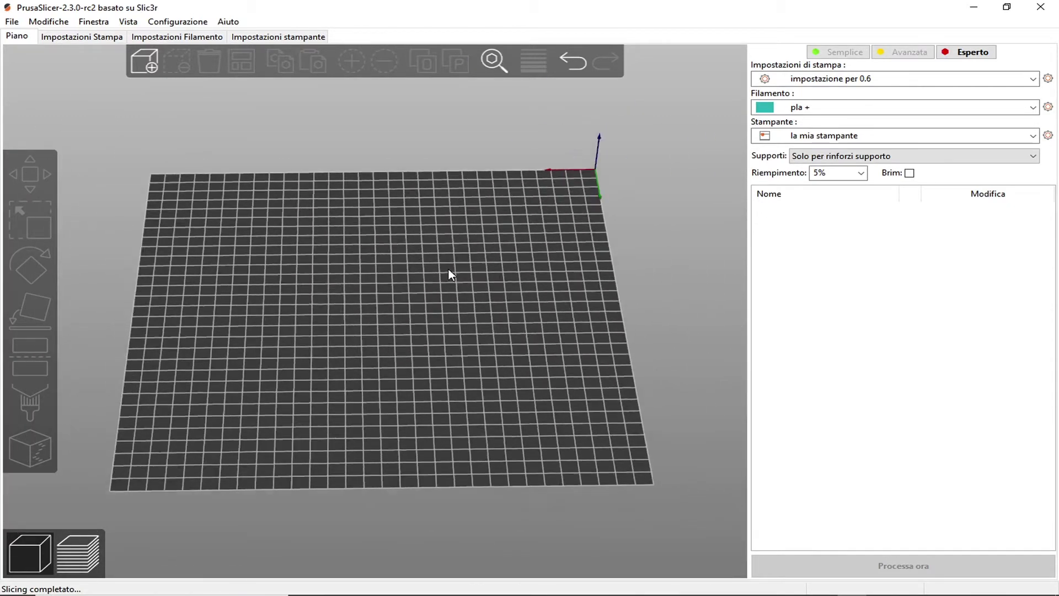
pyautogui.scroll(3, 448, 273)
pyautogui.scroll(2, 437, 266)
pyautogui.scroll(2, 435, 265)
pyautogui.scroll(3, 433, 266)
pyautogui.scroll(-5, 441, 260)
pyautogui.scroll(-5, 447, 262)
pyautogui.scroll(1, 496, 270)
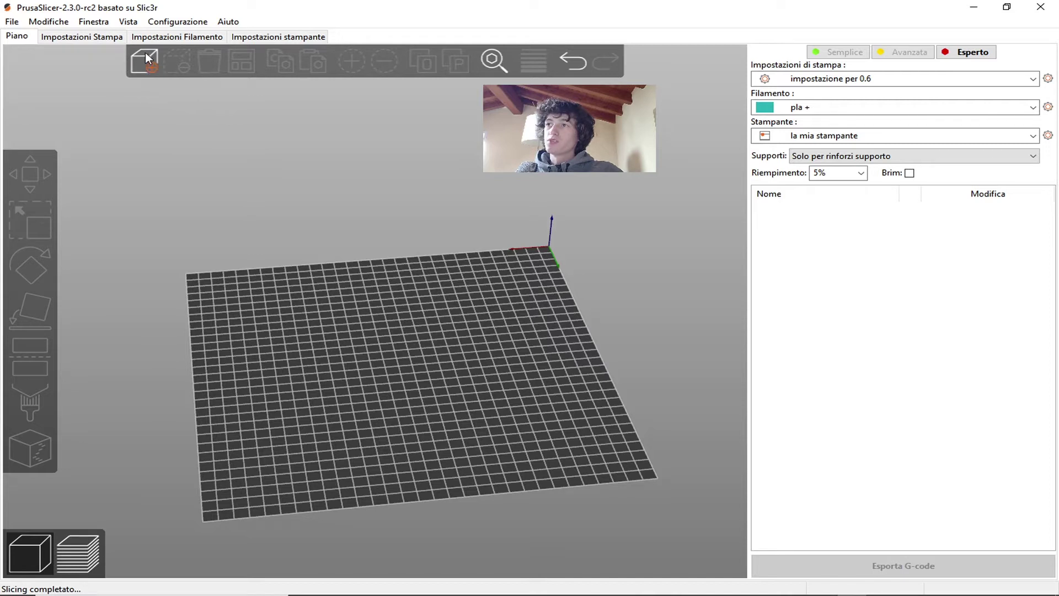
# Import Body3.stl onto the print bed through the File menu
pyautogui.click(9, 24)
pyautogui.moveTo(41, 114)
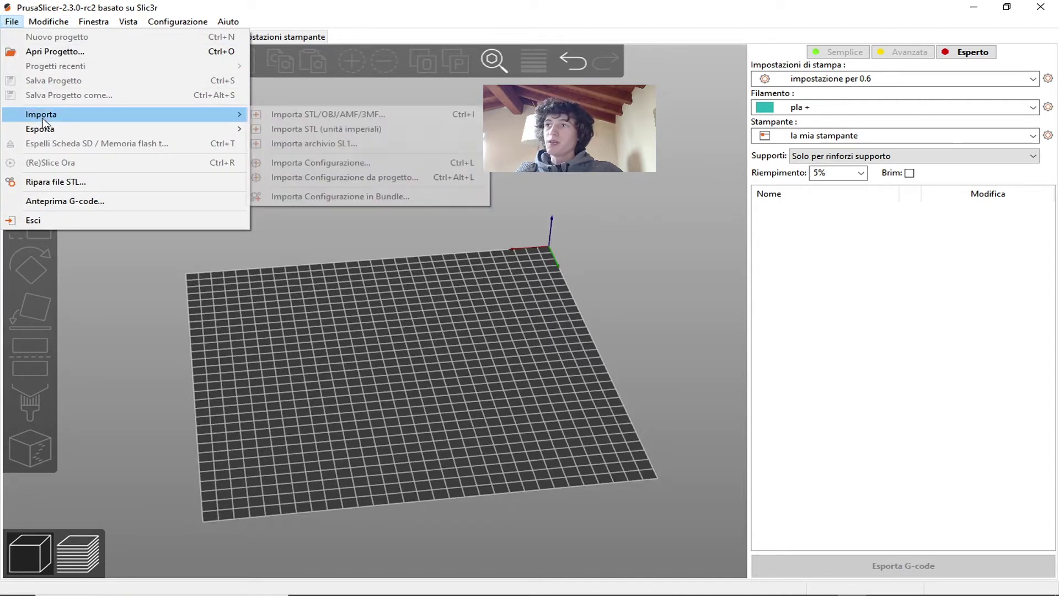
pyautogui.click(317, 115)
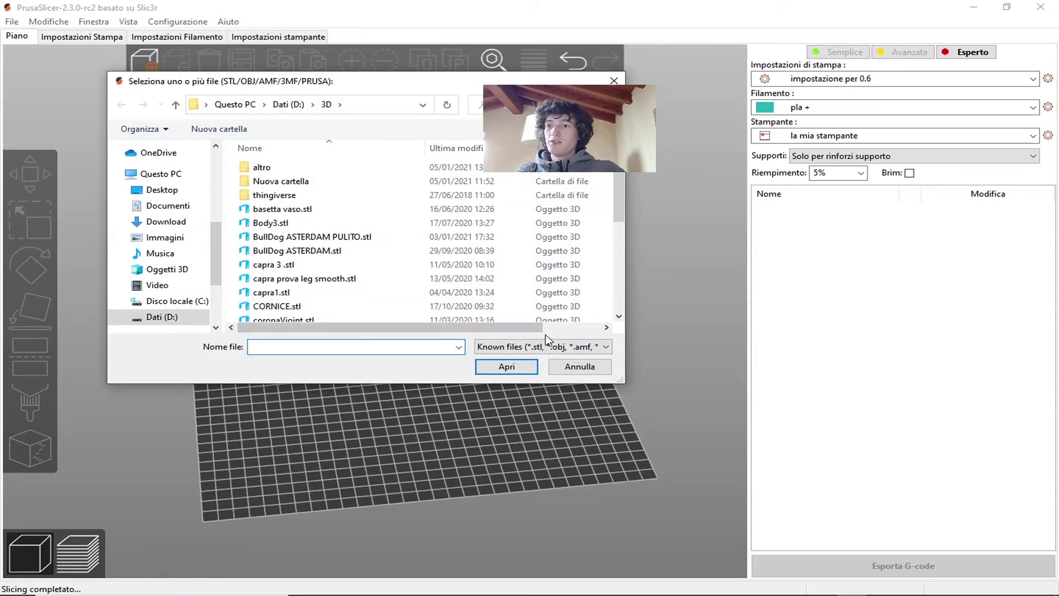
pyautogui.click(519, 346)
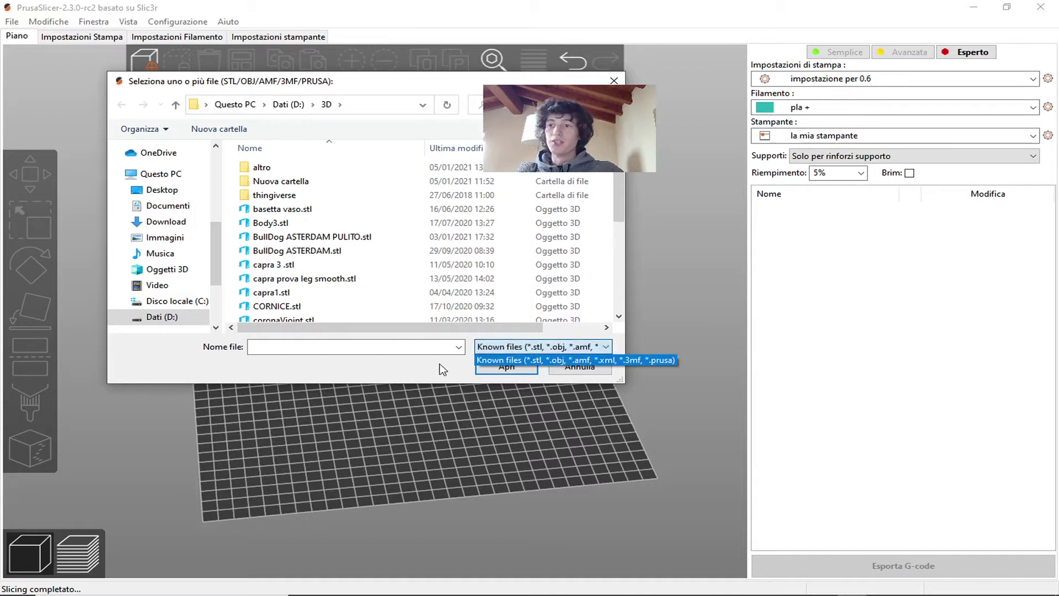
pyautogui.click(298, 224)
pyautogui.click(284, 223)
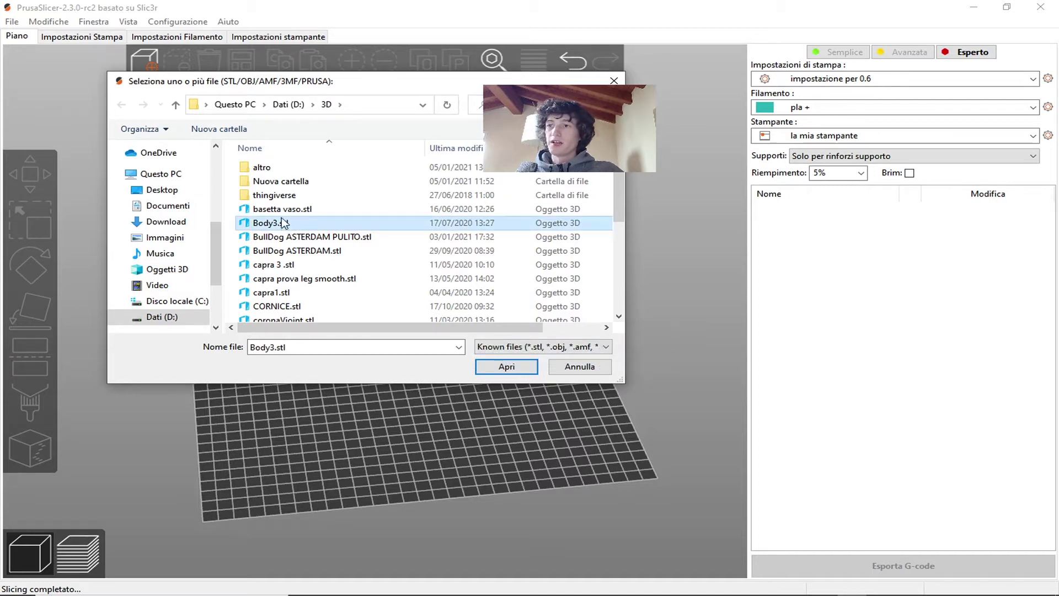
pyautogui.click(503, 368)
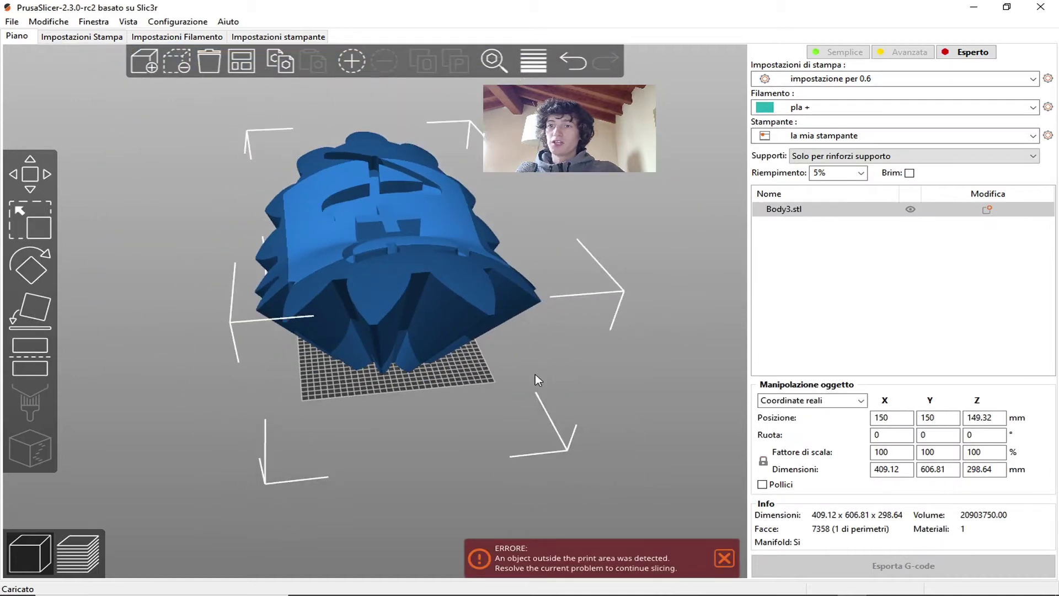
pyautogui.moveTo(207, 383)
pyautogui.mouseDown()
pyautogui.moveTo(270, 400)
pyautogui.moveTo(299, 392)
pyautogui.moveTo(284, 392)
pyautogui.mouseUp()
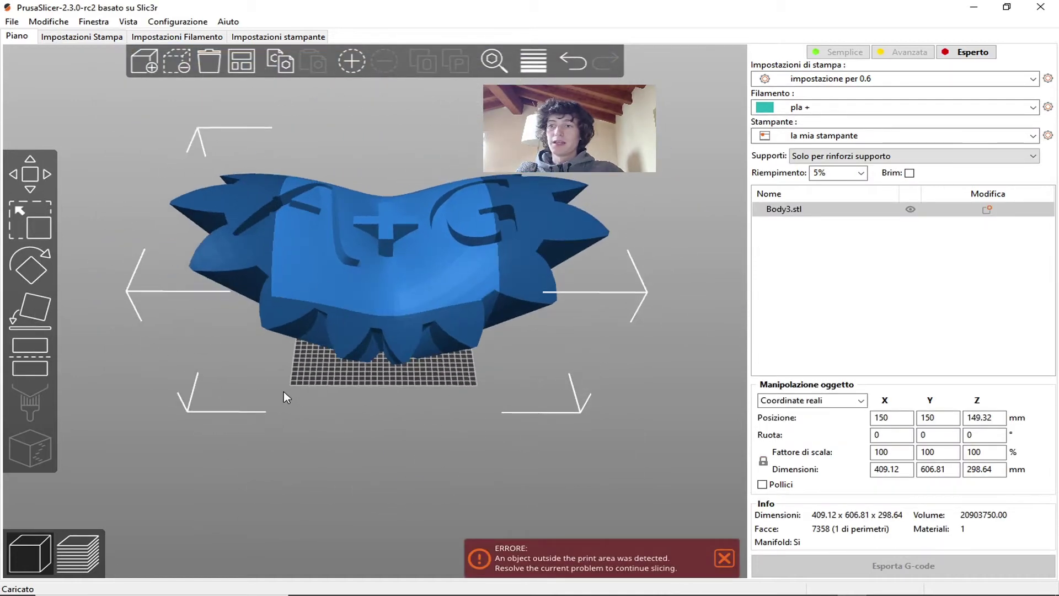
pyautogui.scroll(1, 553, 386)
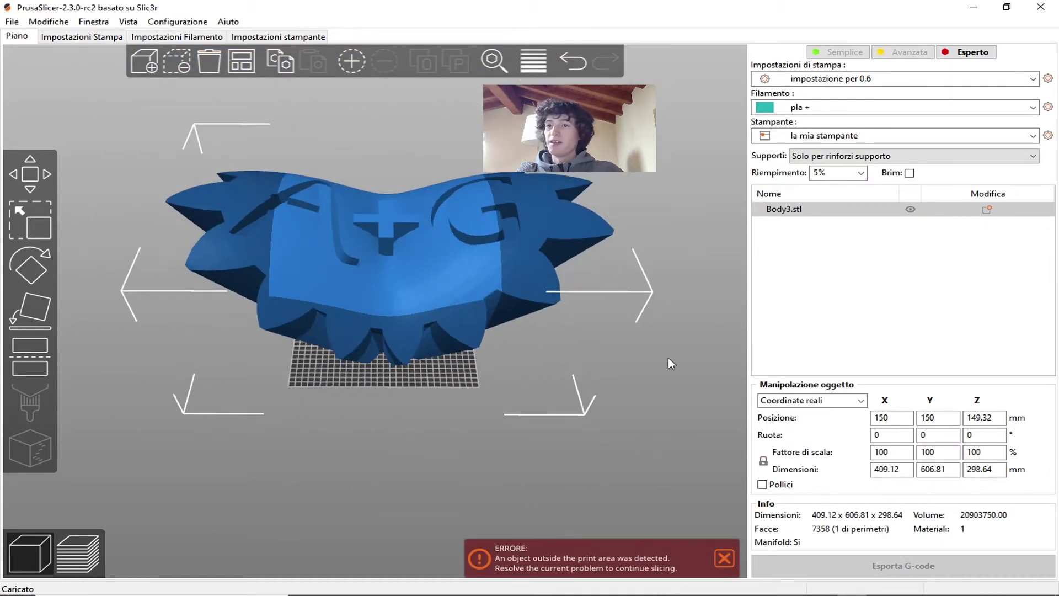
pyautogui.moveTo(677, 263)
pyautogui.mouseDown()
pyautogui.moveTo(628, 268)
pyautogui.moveTo(562, 256)
pyautogui.moveTo(410, 267)
pyautogui.moveTo(347, 258)
pyautogui.moveTo(347, 241)
pyautogui.mouseUp()
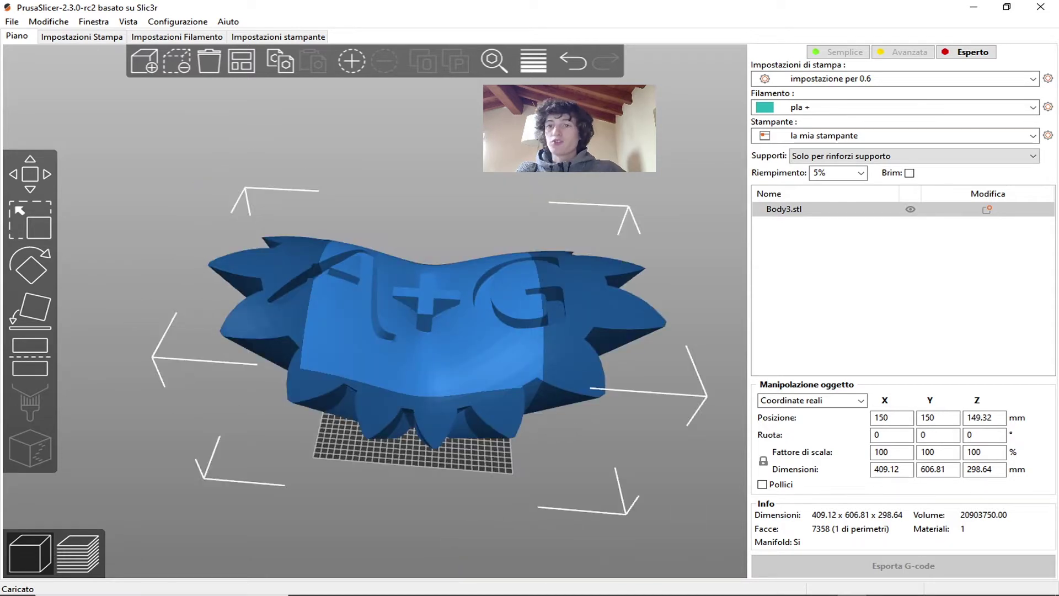
pyautogui.moveTo(699, 302); pyautogui.dragTo(692, 278)
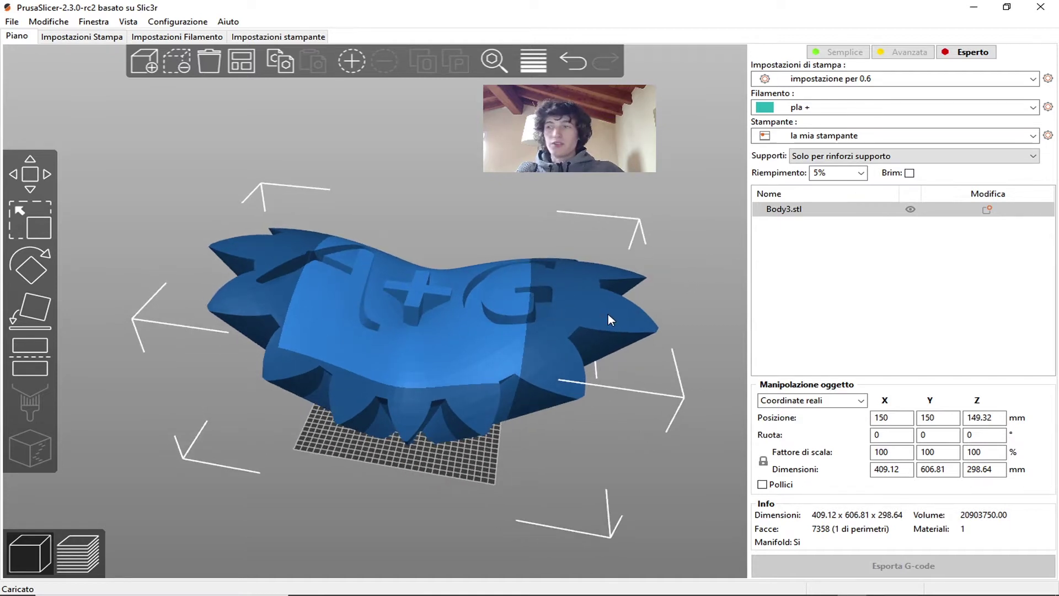
pyautogui.click(881, 436)
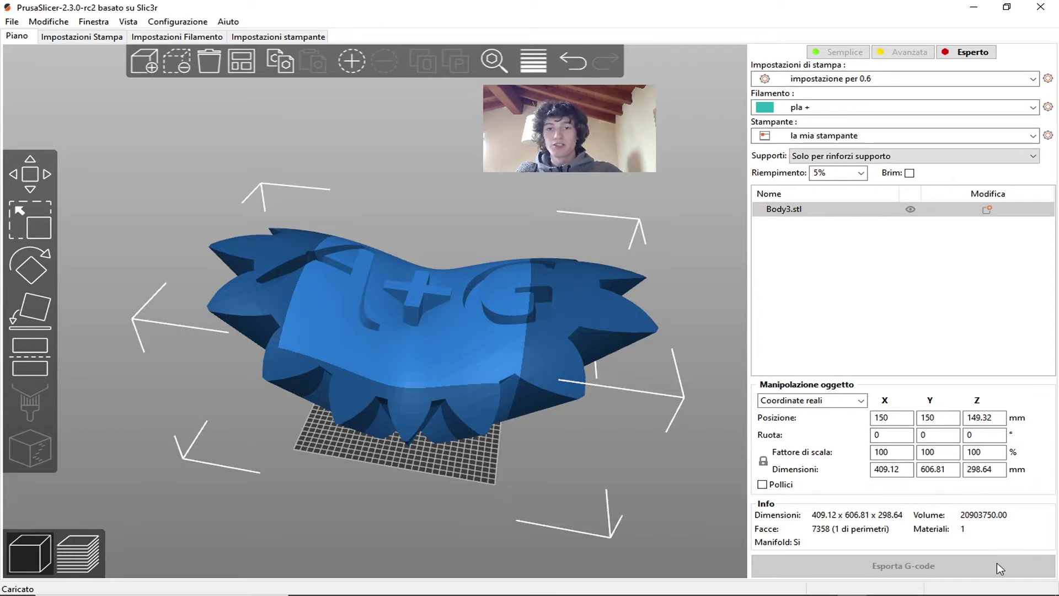
# Shrink the model's X size to 20 mm and zoom in to inspect it
pyautogui.moveTo(895, 453); pyautogui.dragTo(865, 449)
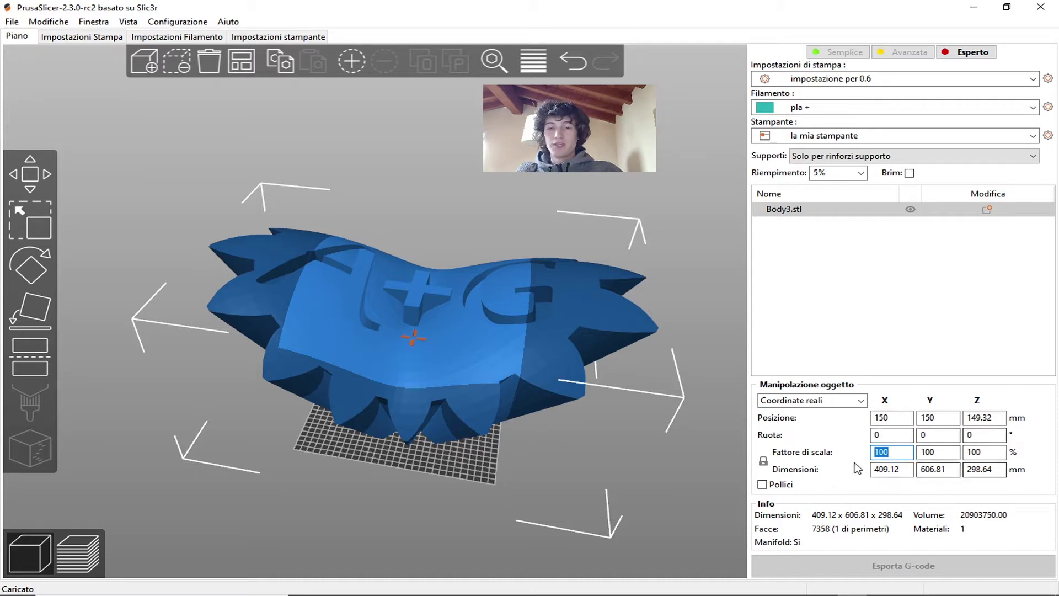
pyautogui.moveTo(904, 469); pyautogui.dragTo(866, 469)
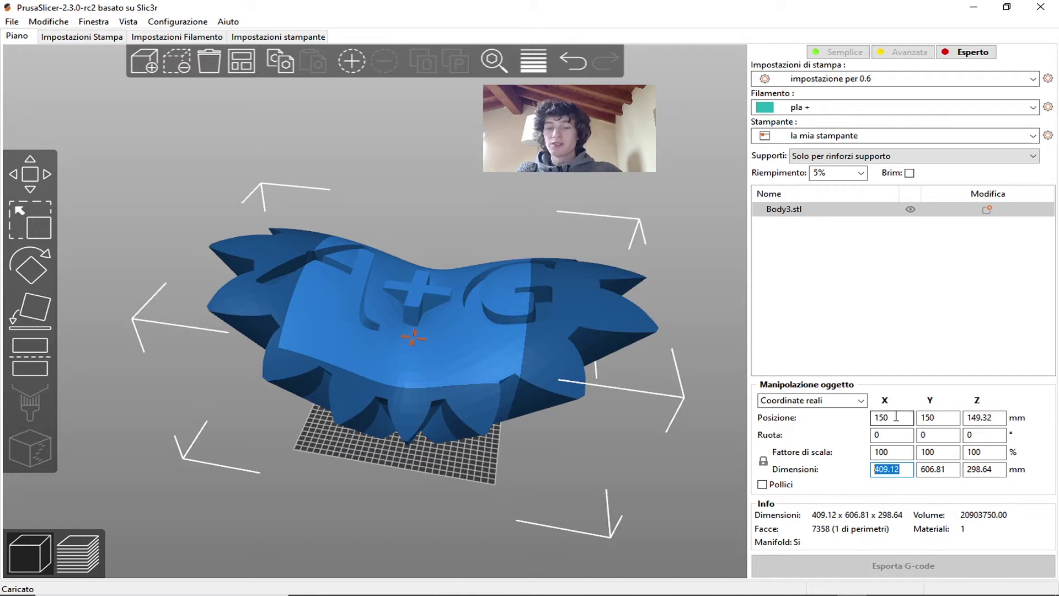
pyautogui.write('20')
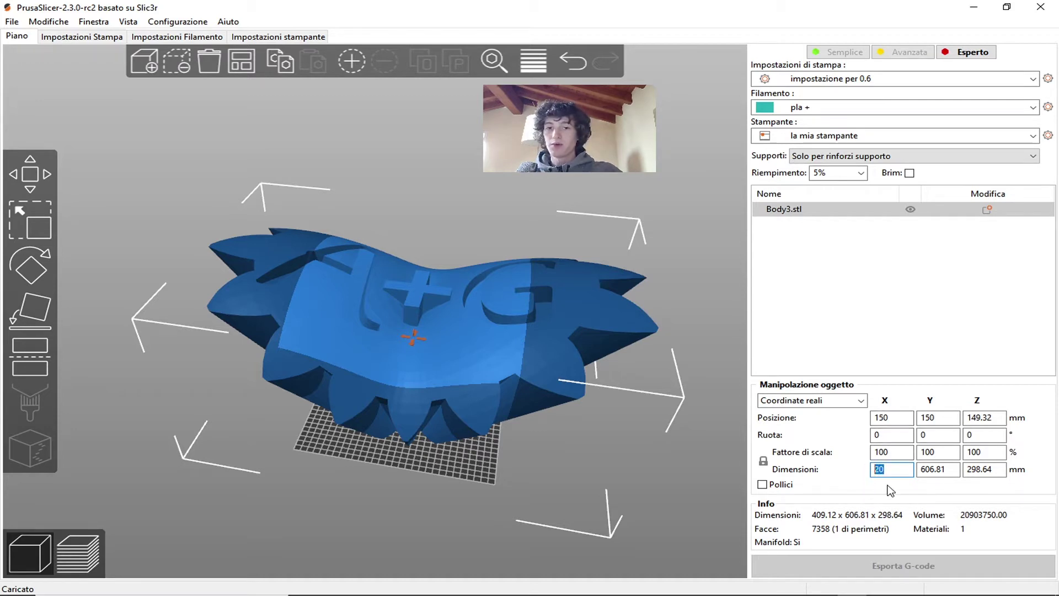
pyautogui.press('Return')
pyautogui.scroll(2, 424, 382)
pyautogui.scroll(2, 613, 520)
pyautogui.scroll(2, 543, 409)
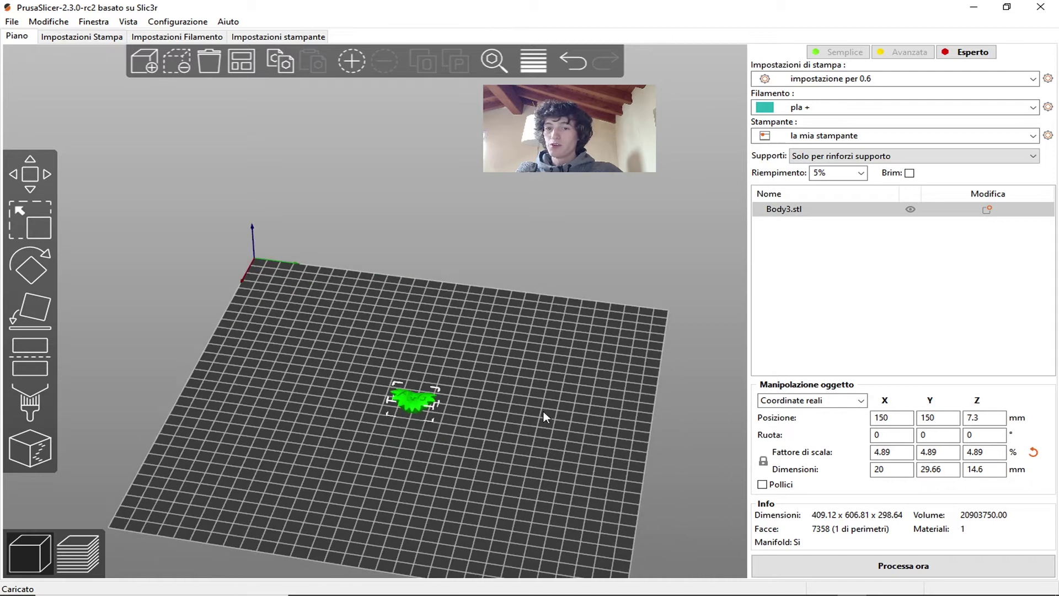
pyautogui.scroll(2, 441, 411)
pyautogui.moveTo(441, 410)
pyautogui.mouseDown()
pyautogui.moveTo(603, 509)
pyautogui.moveTo(555, 402)
pyautogui.mouseUp()
pyautogui.scroll(-2, 697, 362)
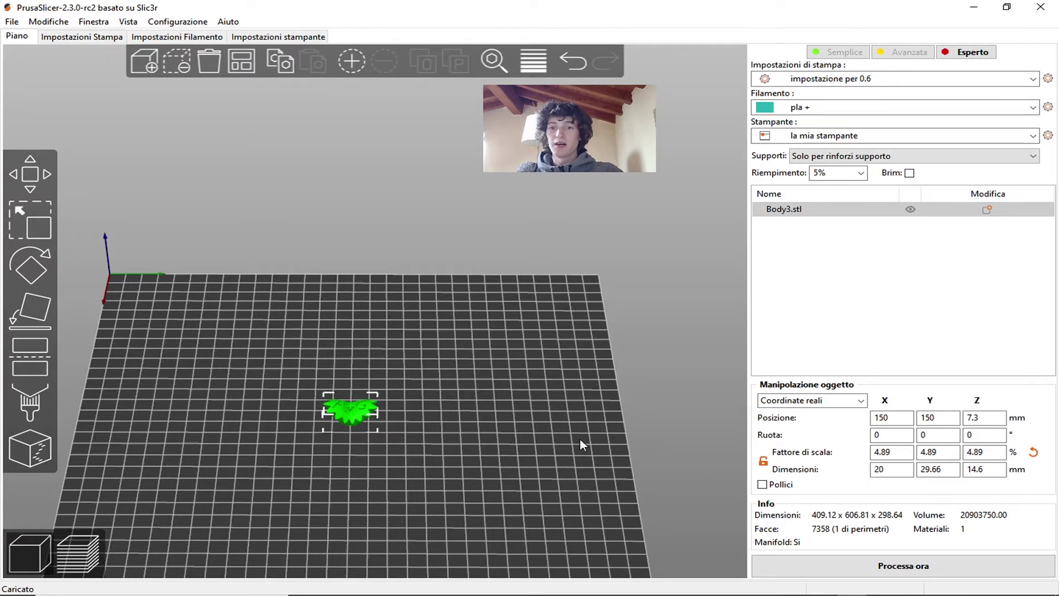
pyautogui.moveTo(561, 448)
pyautogui.mouseDown()
pyautogui.moveTo(421, 465)
pyautogui.moveTo(423, 426)
pyautogui.mouseUp()
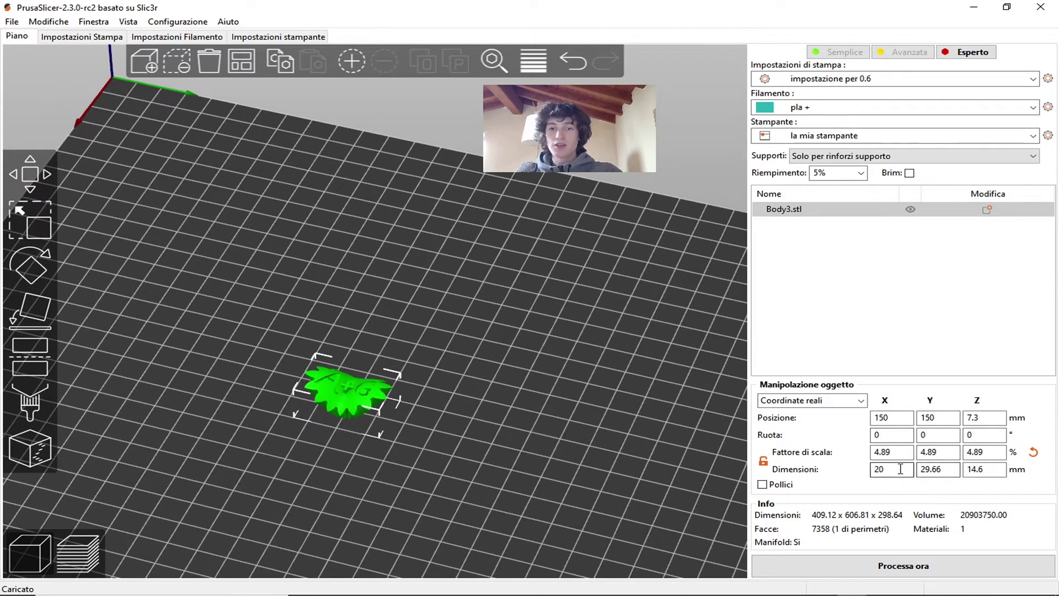
# Set non-uniform size X 100 mm and Y 70 mm, then reselect the model
pyautogui.click(874, 468)
pyautogui.click(877, 452)
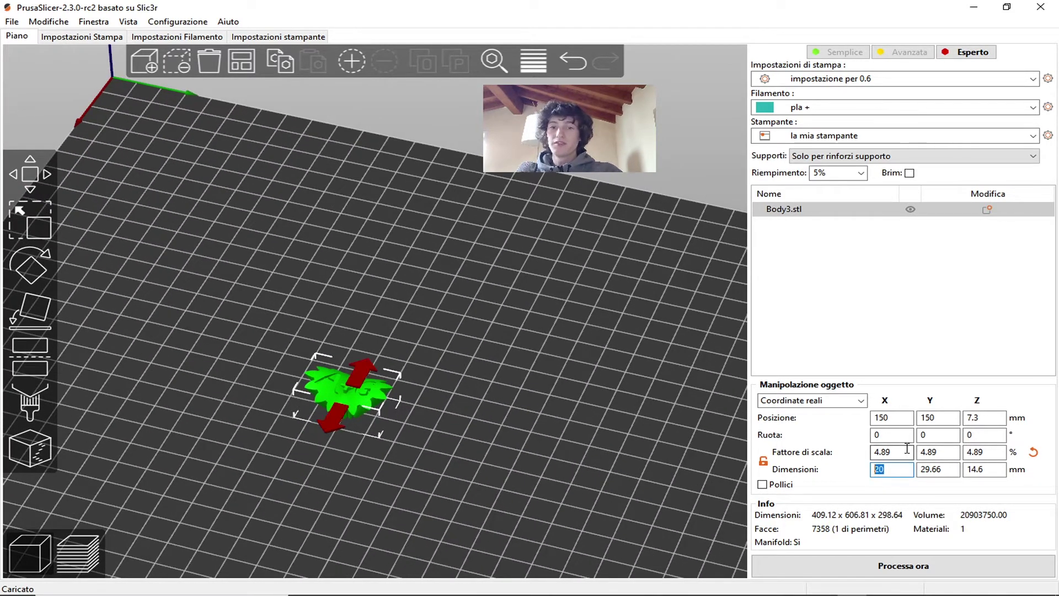
pyautogui.click(878, 469)
pyautogui.write('100')
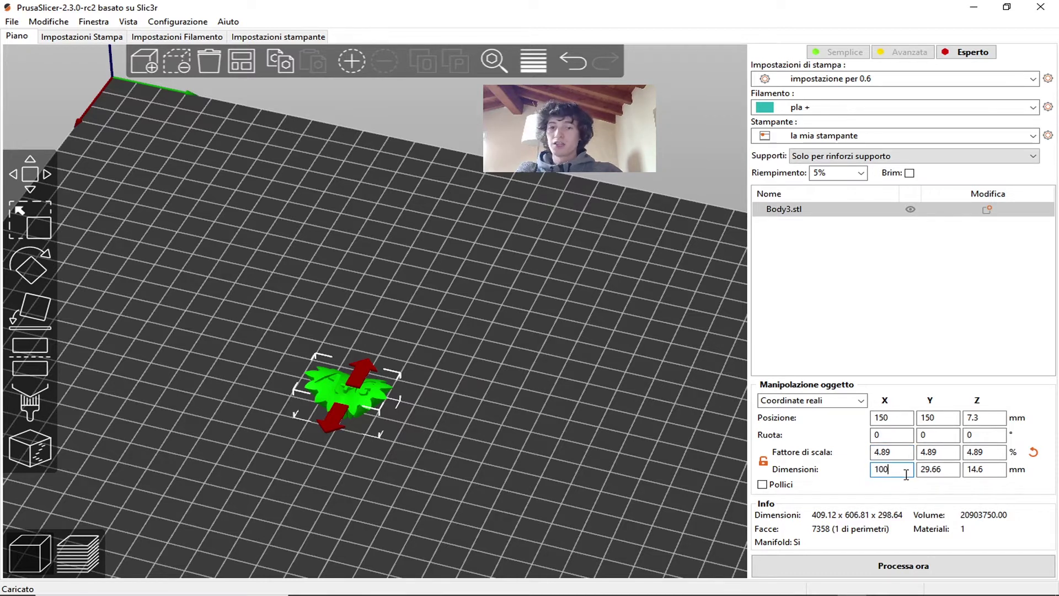
pyautogui.press('Return')
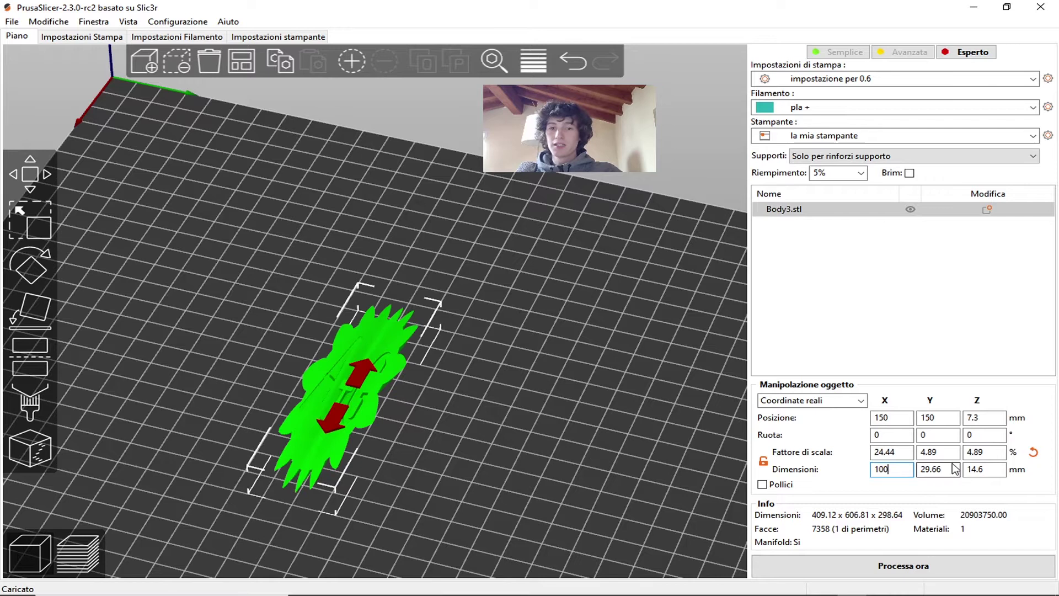
pyautogui.press('Tab')
pyautogui.write('70')
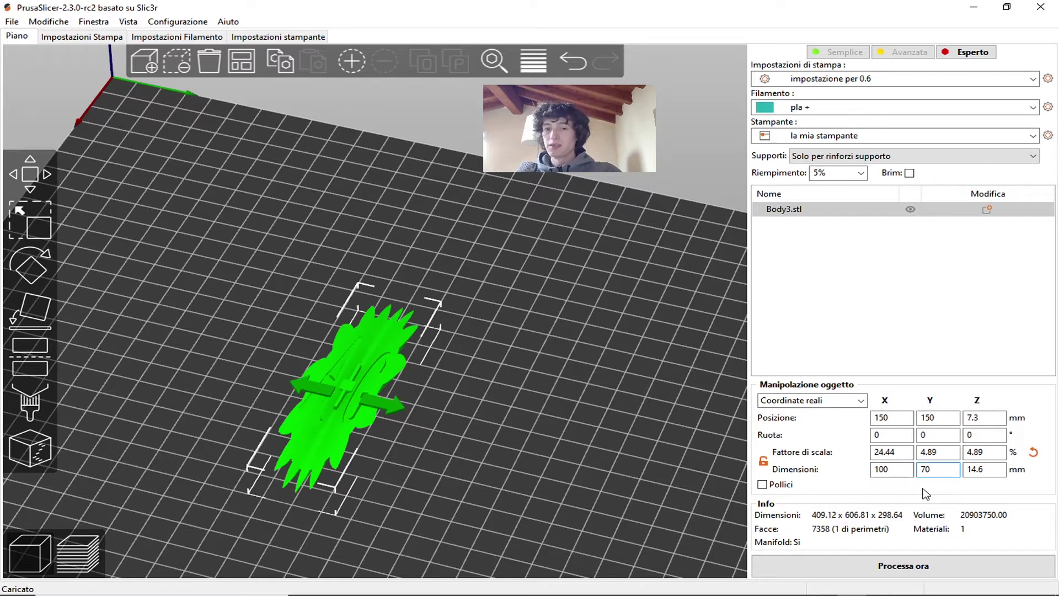
pyautogui.press('Return')
pyautogui.moveTo(552, 519)
pyautogui.mouseDown()
pyautogui.moveTo(516, 476)
pyautogui.moveTo(526, 451)
pyautogui.moveTo(560, 440)
pyautogui.moveTo(363, 407)
pyautogui.mouseUp()
pyautogui.click(363, 406)
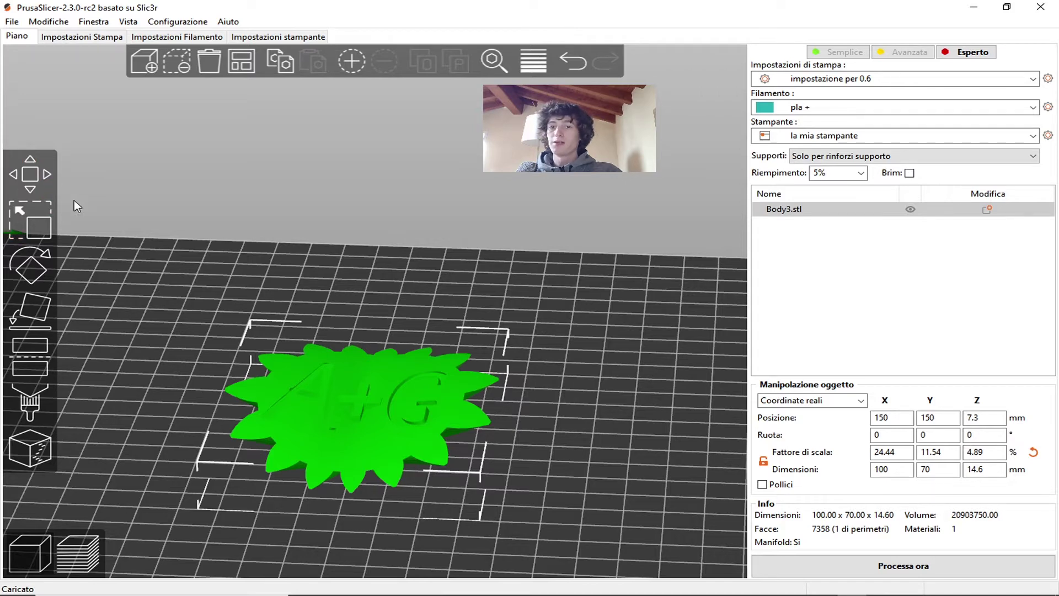
# Stretch the model with Y, Z and corner scale handles to 121.61 × 121.44 × 58.64 mm
pyautogui.click(22, 222)
pyautogui.moveTo(332, 265); pyautogui.dragTo(586, 274)
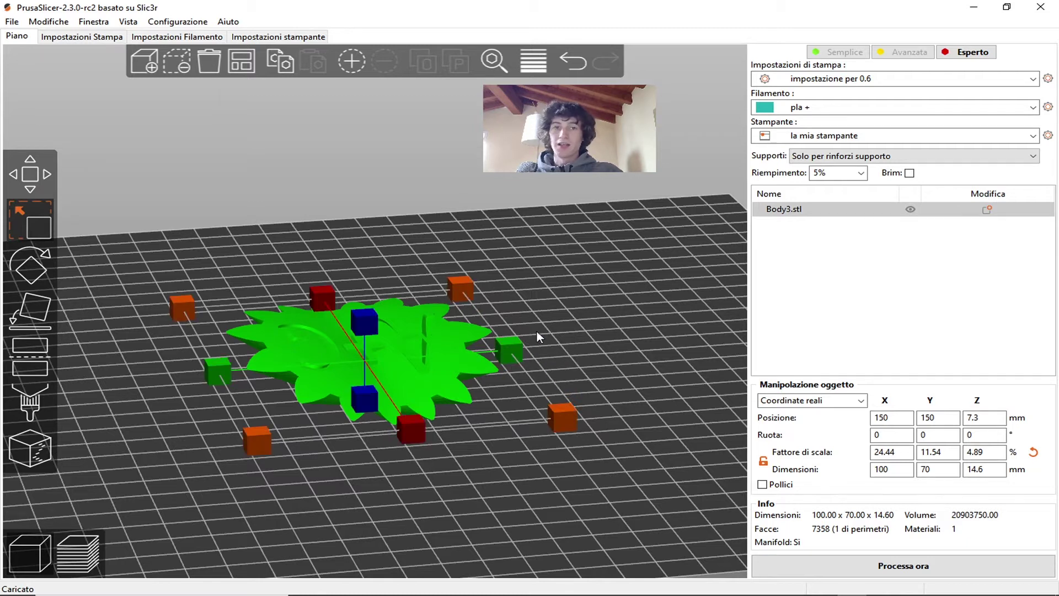
pyautogui.moveTo(513, 351); pyautogui.dragTo(605, 347)
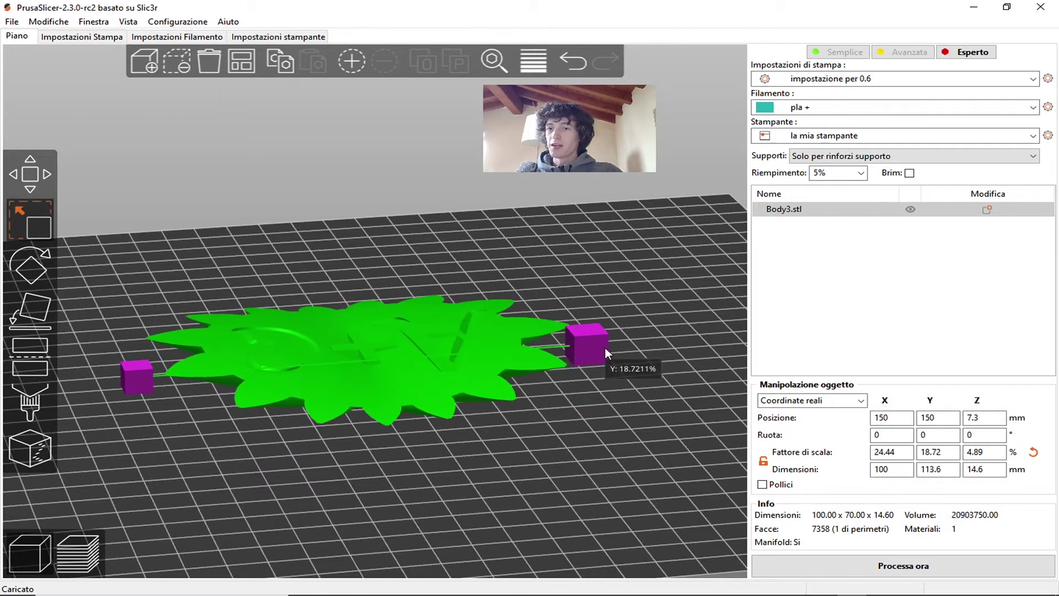
pyautogui.moveTo(366, 336); pyautogui.dragTo(365, 238)
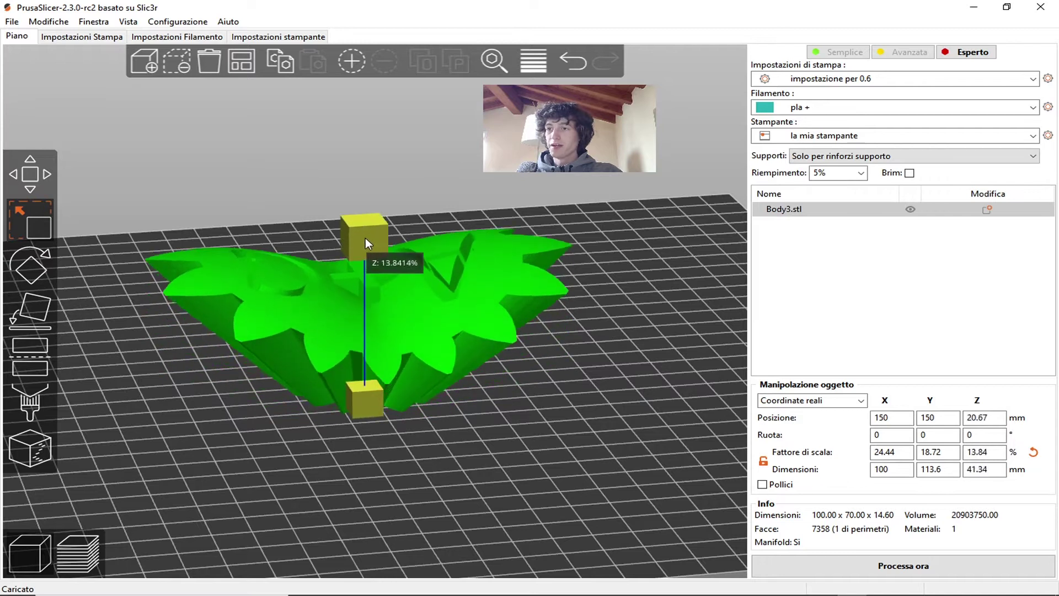
pyautogui.moveTo(517, 457)
pyautogui.mouseDown()
pyautogui.moveTo(674, 372)
pyautogui.moveTo(725, 385)
pyautogui.moveTo(633, 385)
pyautogui.moveTo(43, 231)
pyautogui.mouseUp()
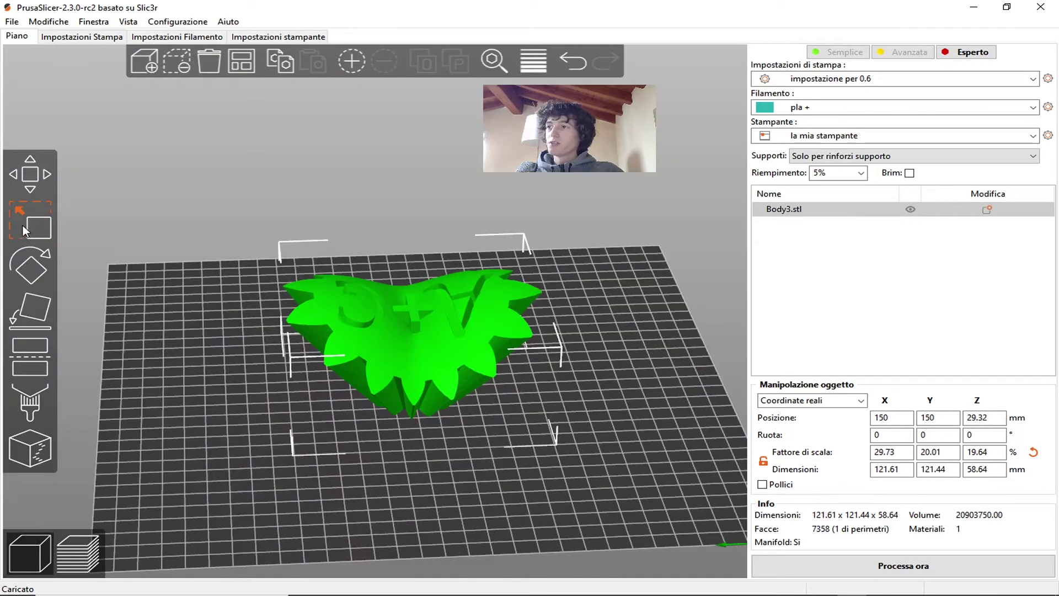
pyautogui.click(30, 174)
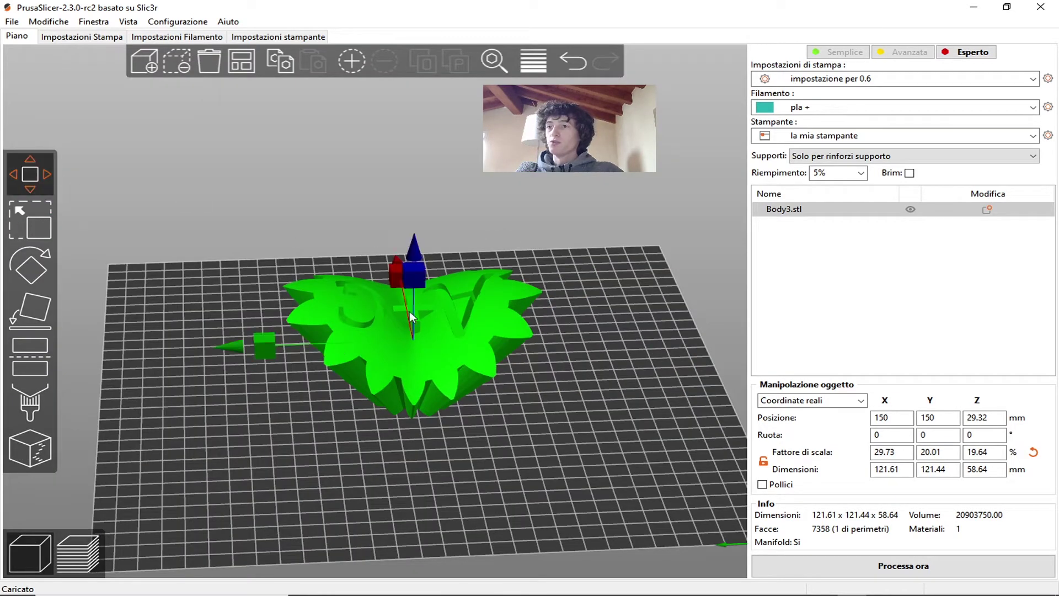
pyautogui.moveTo(267, 343); pyautogui.dragTo(194, 343)
pyautogui.moveTo(325, 277)
pyautogui.mouseDown()
pyautogui.moveTo(469, 411)
pyautogui.moveTo(278, 423)
pyautogui.moveTo(213, 445)
pyautogui.moveTo(197, 179)
pyautogui.mouseUp()
pyautogui.moveTo(544, 409)
pyautogui.mouseDown()
pyautogui.moveTo(520, 383)
pyautogui.moveTo(552, 339)
pyautogui.mouseUp()
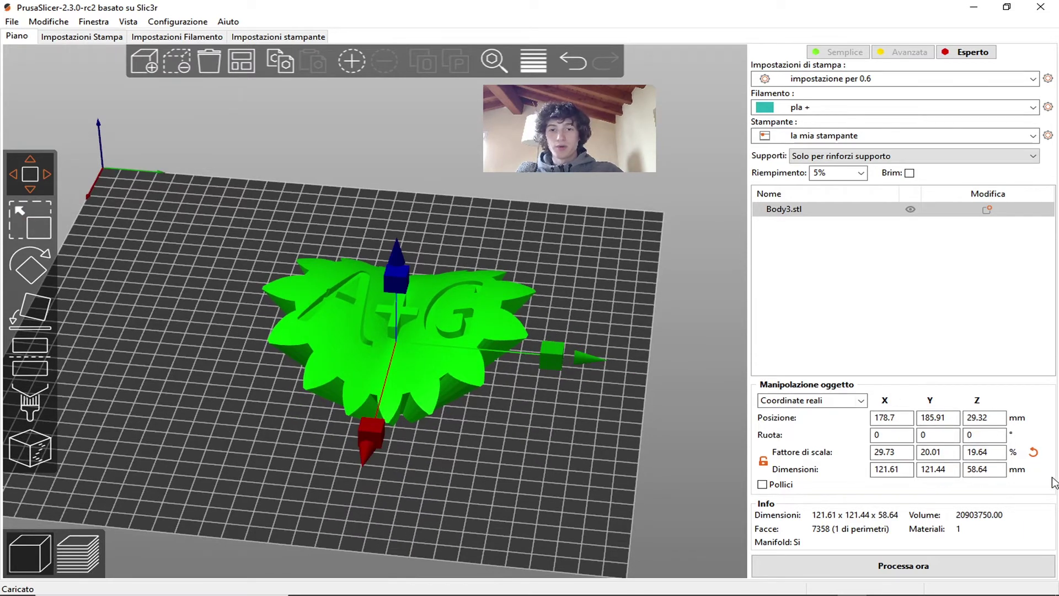
pyautogui.click(878, 416)
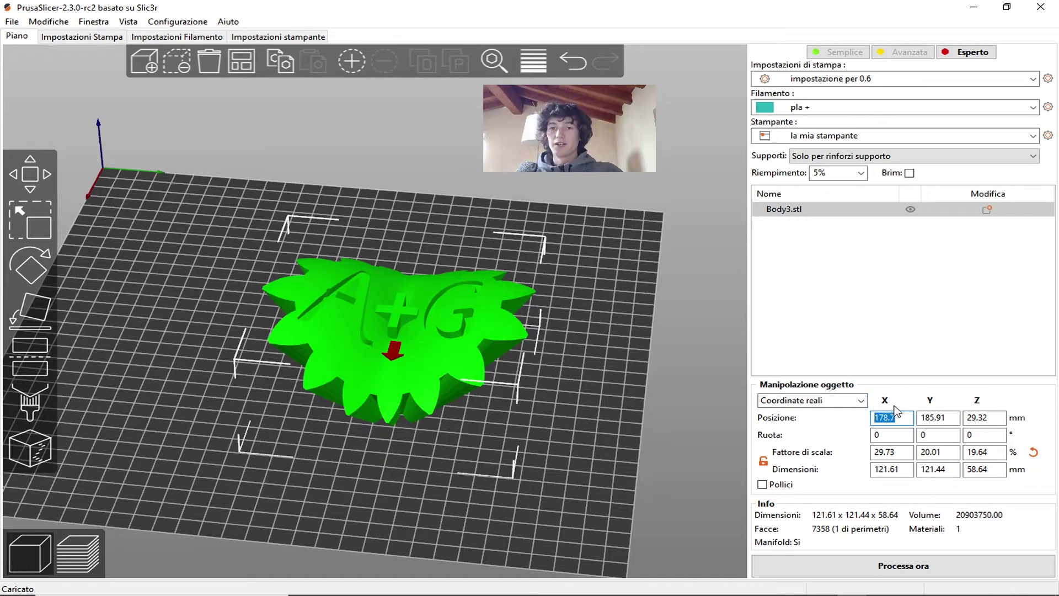
pyautogui.moveTo(634, 387); pyautogui.dragTo(401, 350)
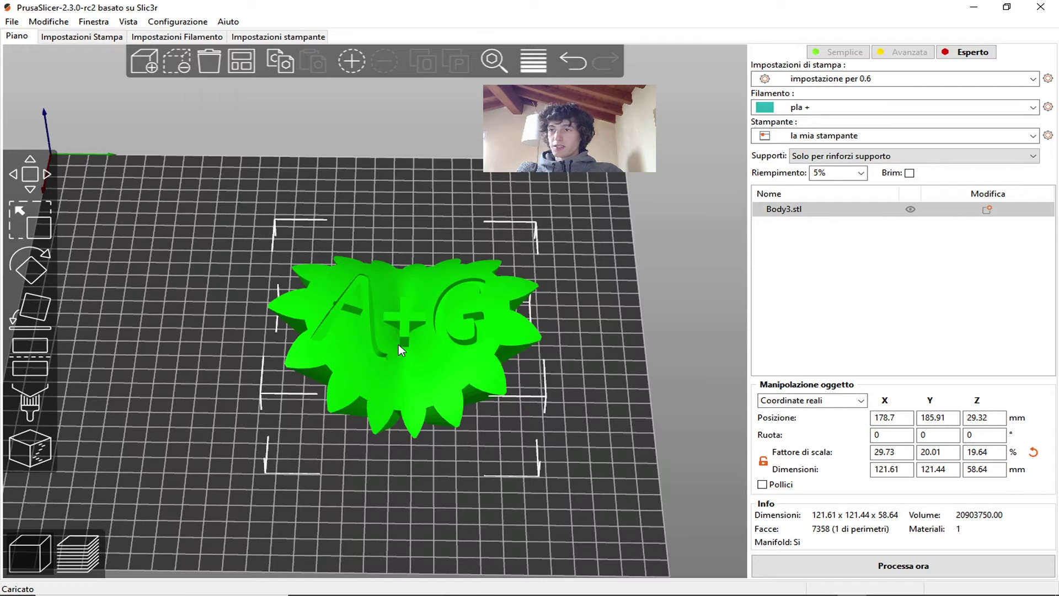
pyautogui.click(876, 434)
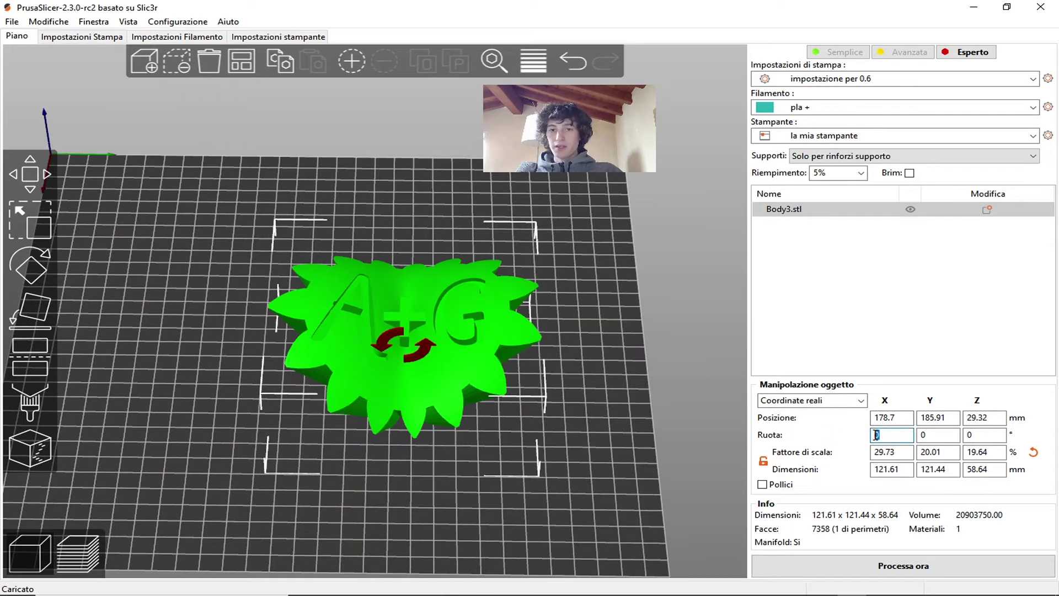
# Rotate the model upright to 58.64 × 121.44 × 121.61 mm, then reselect the gear
pyautogui.click(34, 263)
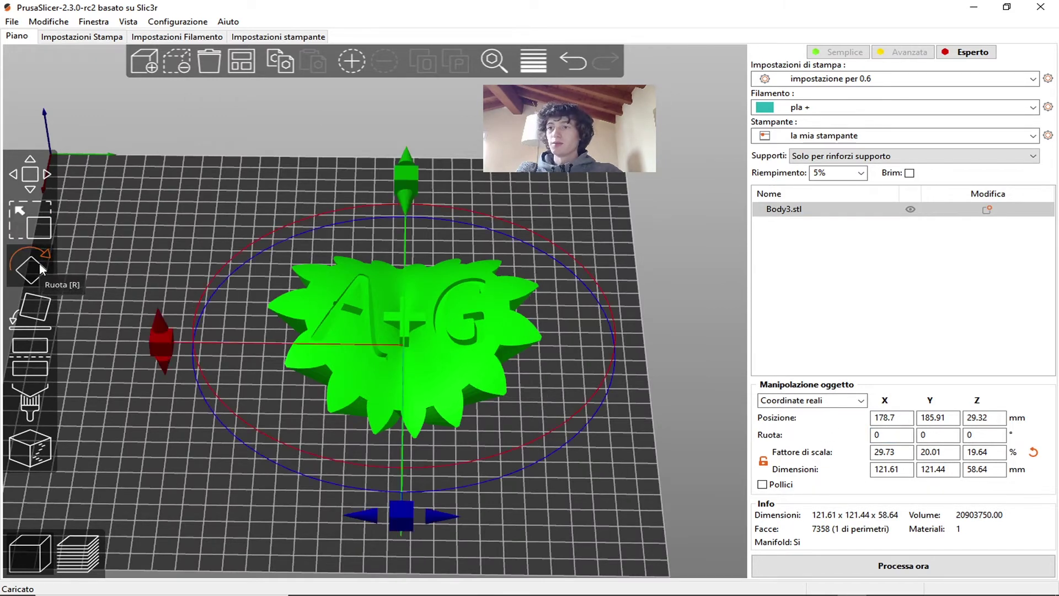
pyautogui.moveTo(134, 448)
pyautogui.mouseDown()
pyautogui.moveTo(441, 131)
pyautogui.moveTo(271, 215)
pyautogui.moveTo(447, 119)
pyautogui.moveTo(481, 244)
pyautogui.moveTo(272, 228)
pyautogui.moveTo(463, 246)
pyautogui.moveTo(348, 221)
pyautogui.moveTo(376, 235)
pyautogui.moveTo(329, 253)
pyautogui.mouseUp()
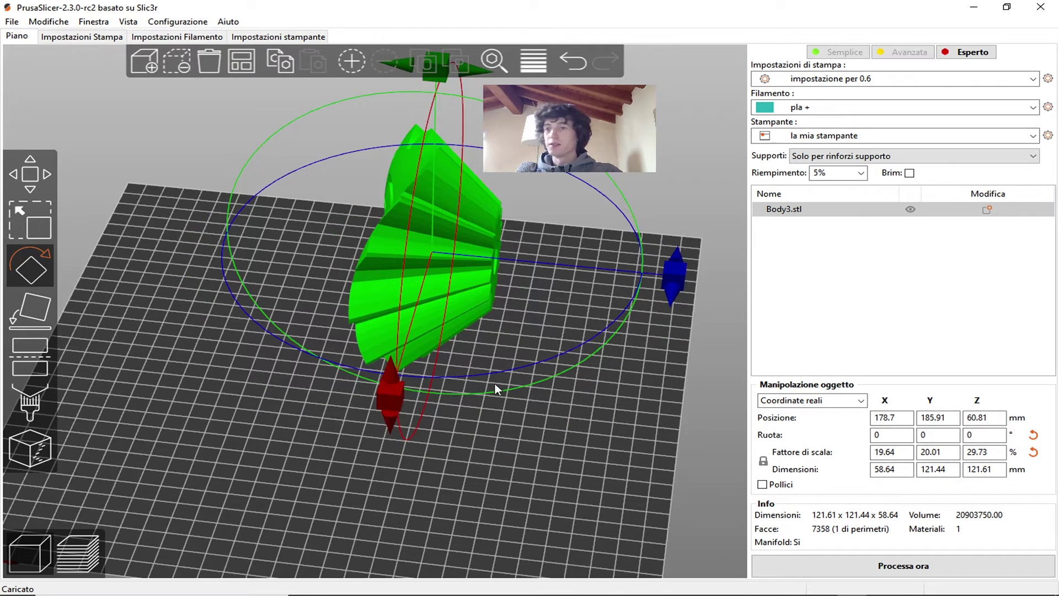
pyautogui.click(479, 377)
pyautogui.press('1')
pyautogui.moveTo(563, 319)
pyautogui.mouseDown()
pyautogui.moveTo(344, 365)
pyautogui.moveTo(261, 345)
pyautogui.moveTo(289, 338)
pyautogui.mouseUp()
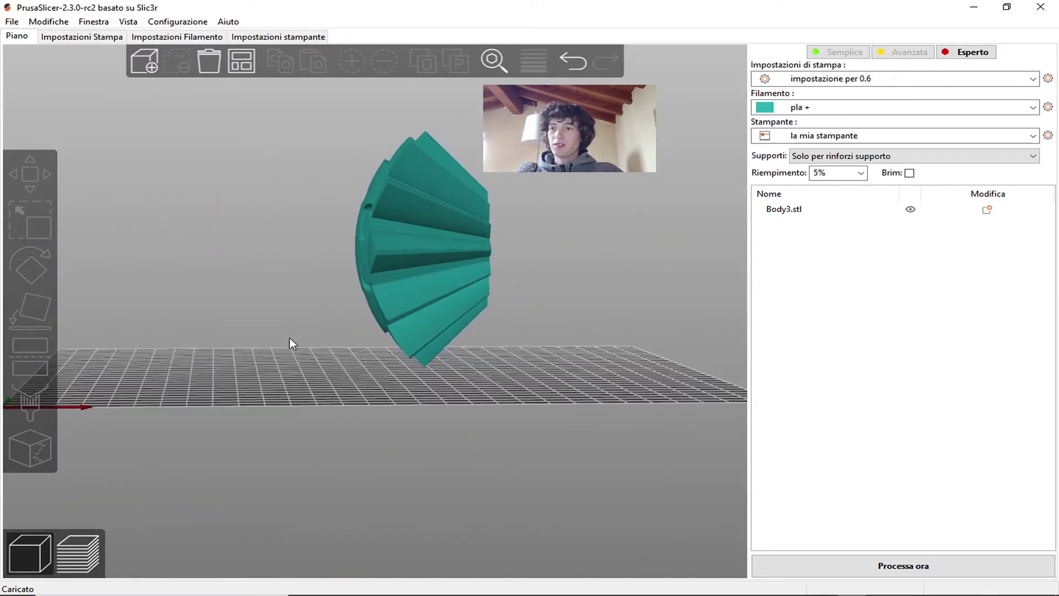
pyautogui.scroll(3, 566, 269)
pyautogui.scroll(3, 587, 280)
pyautogui.moveTo(587, 280)
pyautogui.mouseDown()
pyautogui.moveTo(490, 357)
pyautogui.moveTo(52, 283)
pyautogui.mouseUp()
pyautogui.click(498, 210)
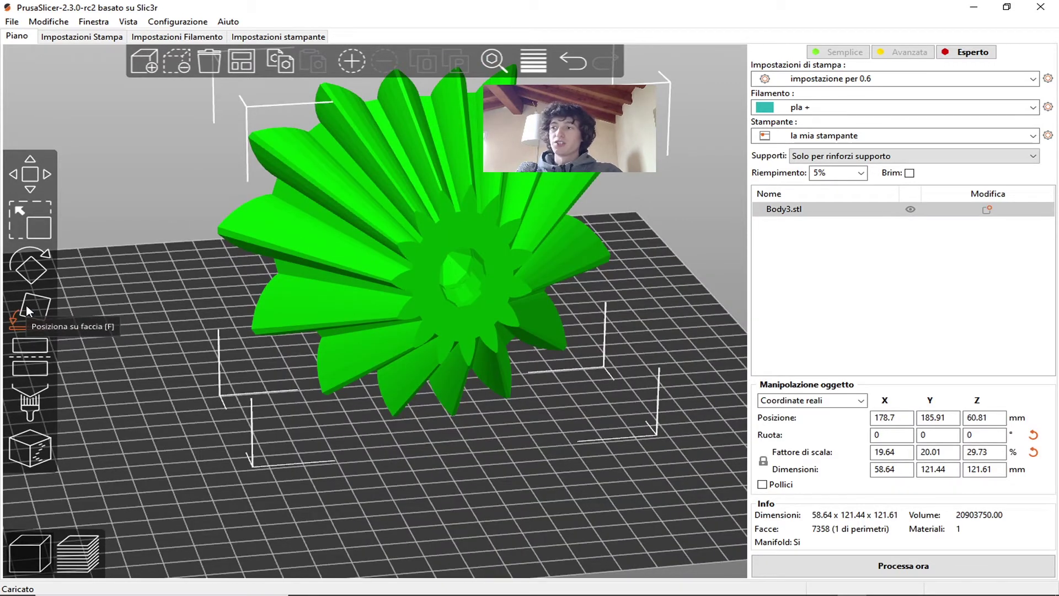
# Lay the model flat on its end face using Place on Face, A+G lettering up
pyautogui.click(27, 311)
pyautogui.click(30, 304)
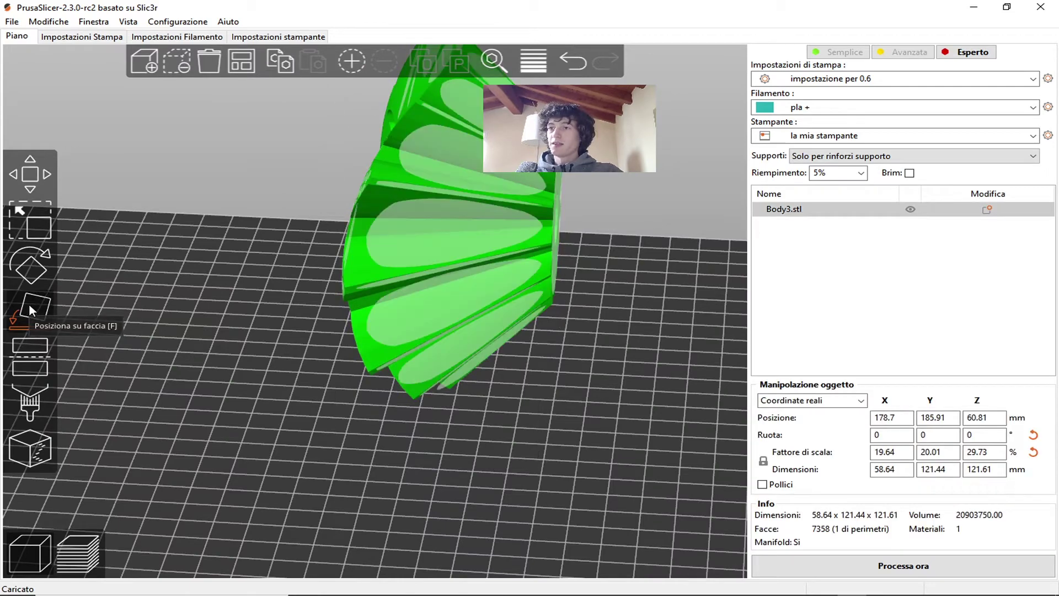
pyautogui.moveTo(280, 289)
pyautogui.mouseDown()
pyautogui.moveTo(555, 202)
pyautogui.moveTo(529, 220)
pyautogui.moveTo(539, 241)
pyautogui.moveTo(618, 251)
pyautogui.moveTo(622, 231)
pyautogui.mouseUp()
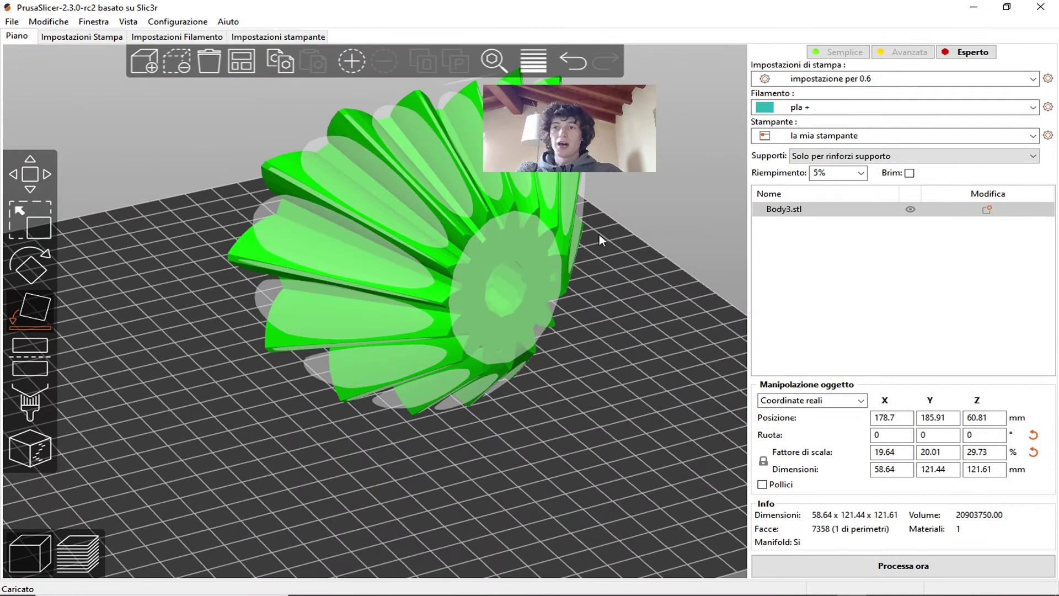
pyautogui.moveTo(402, 365)
pyautogui.mouseDown()
pyautogui.moveTo(332, 448)
pyautogui.moveTo(325, 423)
pyautogui.mouseUp()
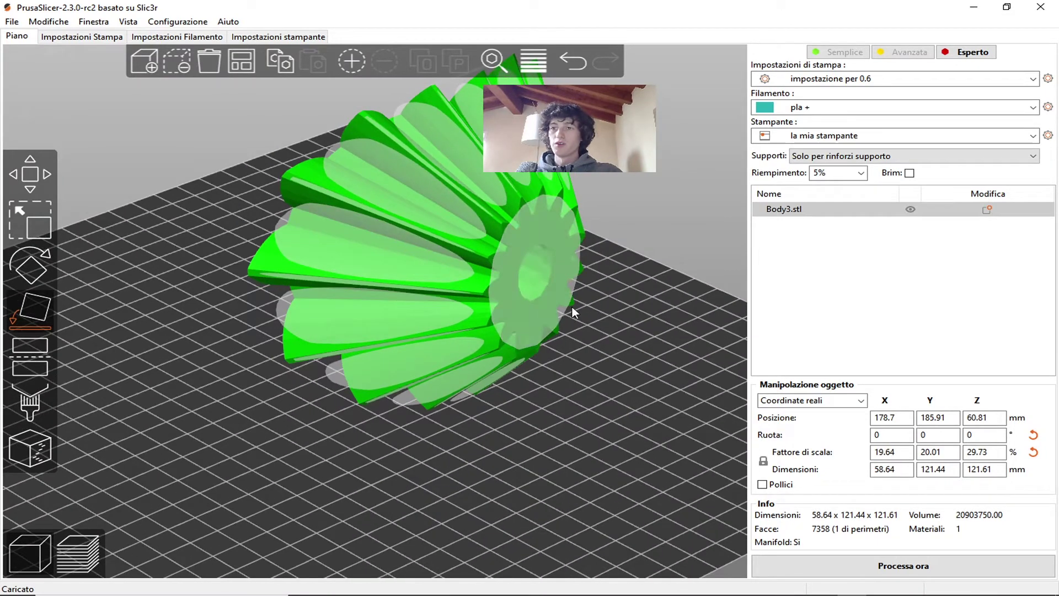
pyautogui.click(534, 272)
pyautogui.moveTo(315, 474)
pyautogui.mouseDown()
pyautogui.moveTo(506, 439)
pyautogui.moveTo(516, 392)
pyautogui.moveTo(501, 340)
pyautogui.moveTo(530, 357)
pyautogui.moveTo(550, 397)
pyautogui.moveTo(516, 443)
pyautogui.moveTo(388, 420)
pyautogui.mouseUp()
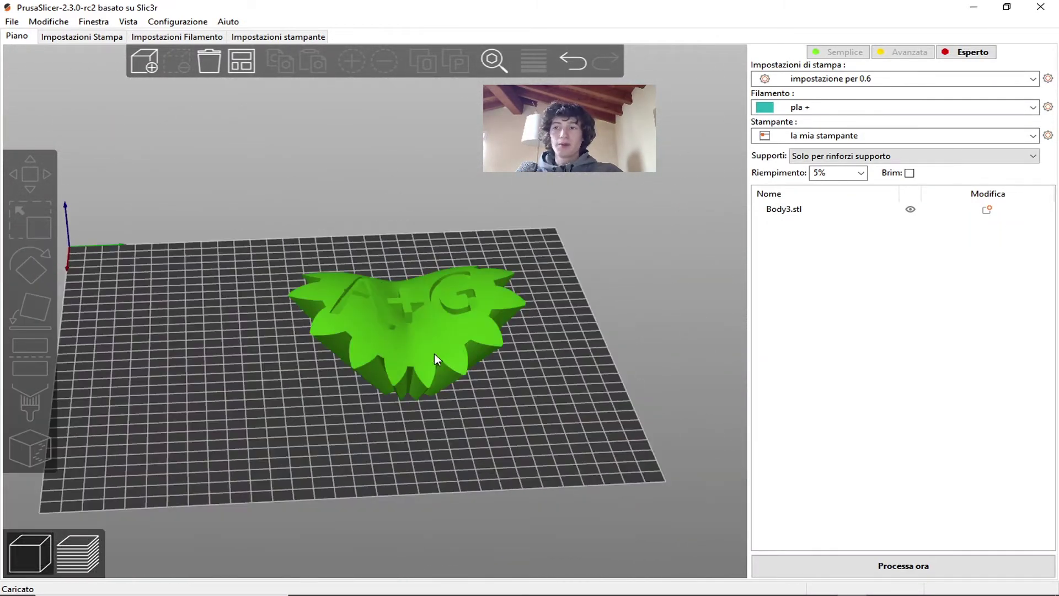
# Drag the model to X 165.58, Y 153.92 and check it from several angles
pyautogui.moveTo(434, 353); pyautogui.dragTo(368, 344)
pyautogui.moveTo(573, 377)
pyautogui.mouseDown()
pyautogui.moveTo(664, 365)
pyautogui.moveTo(282, 408)
pyautogui.moveTo(664, 420)
pyautogui.moveTo(578, 378)
pyautogui.mouseUp()
pyautogui.moveTo(505, 211)
pyautogui.mouseDown()
pyautogui.moveTo(362, 173)
pyautogui.moveTo(438, 204)
pyautogui.mouseUp()
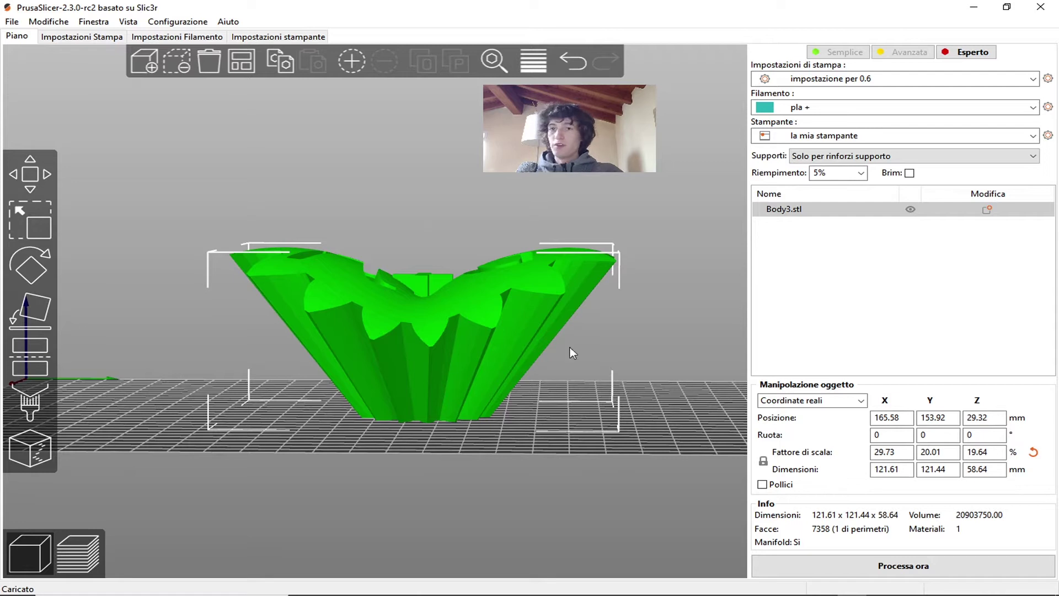
pyautogui.click(669, 331)
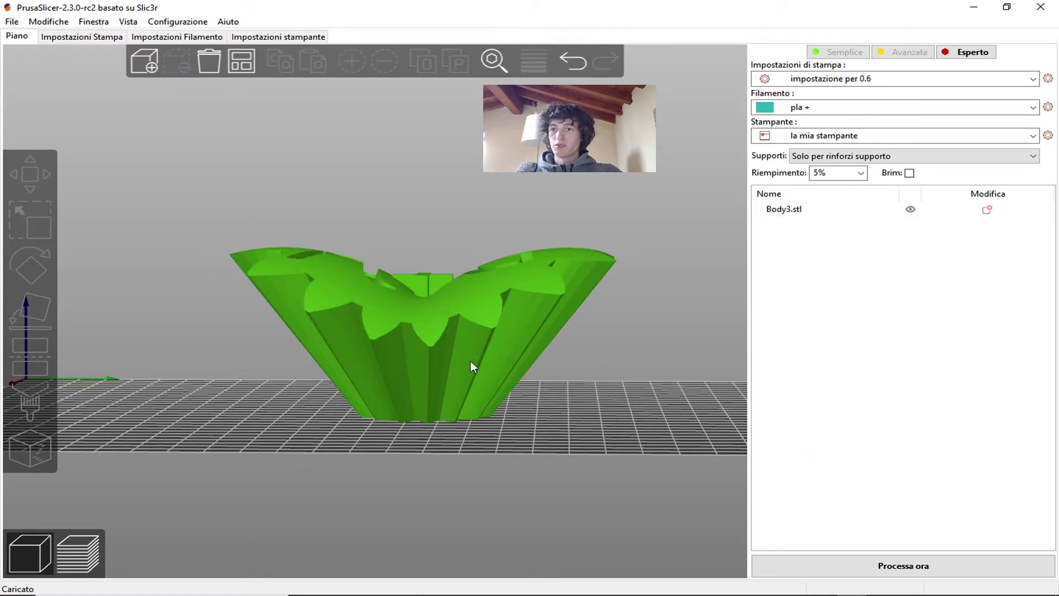
pyautogui.click(462, 337)
pyautogui.moveTo(596, 248); pyautogui.dragTo(673, 221)
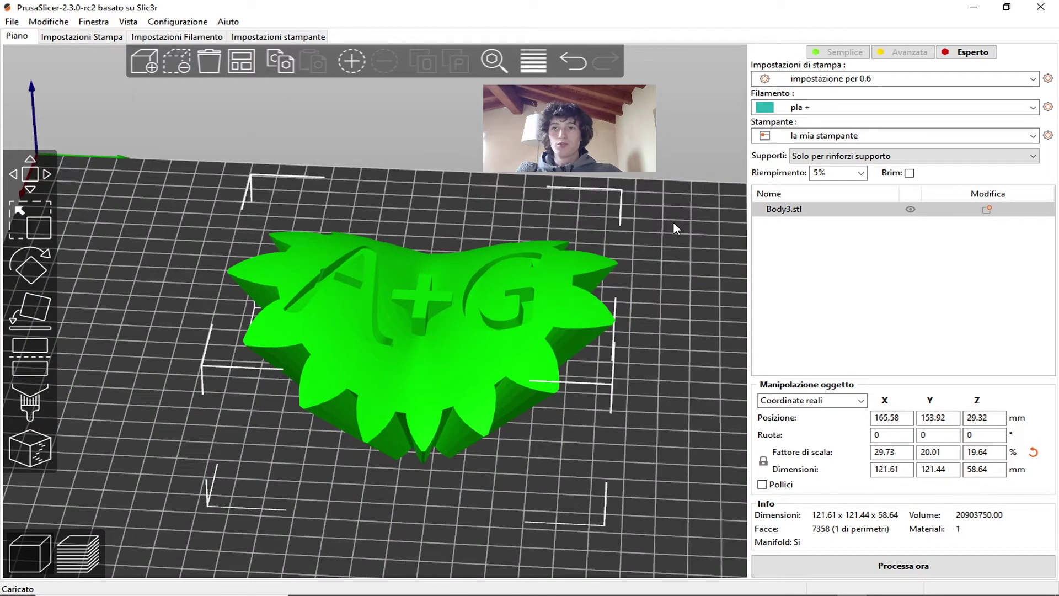
pyautogui.click(671, 309)
pyautogui.click(795, 212)
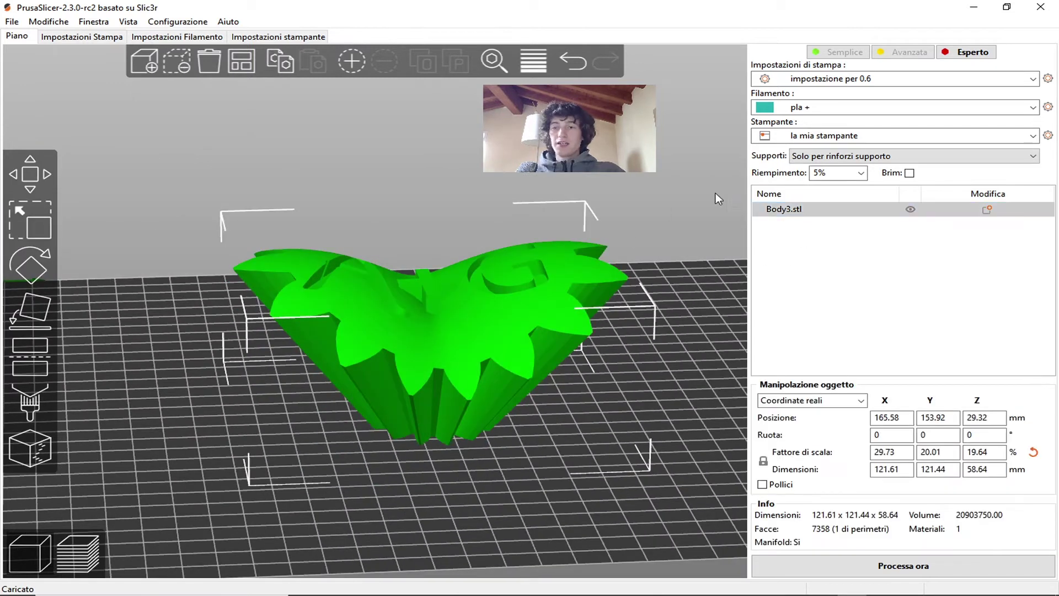
pyautogui.click(633, 179)
pyautogui.moveTo(669, 288); pyautogui.dragTo(683, 239)
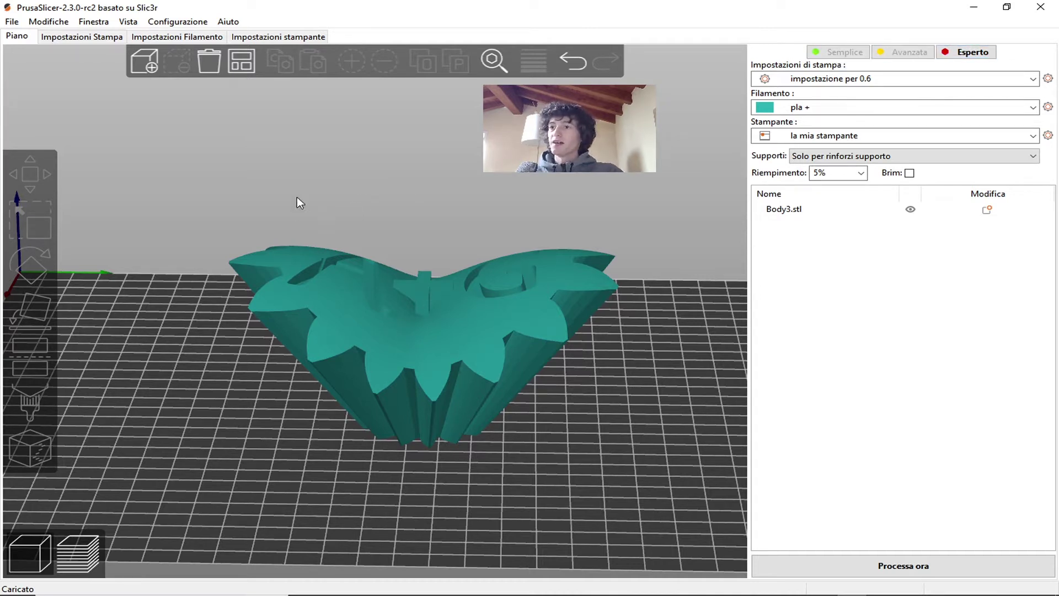
pyautogui.click(825, 53)
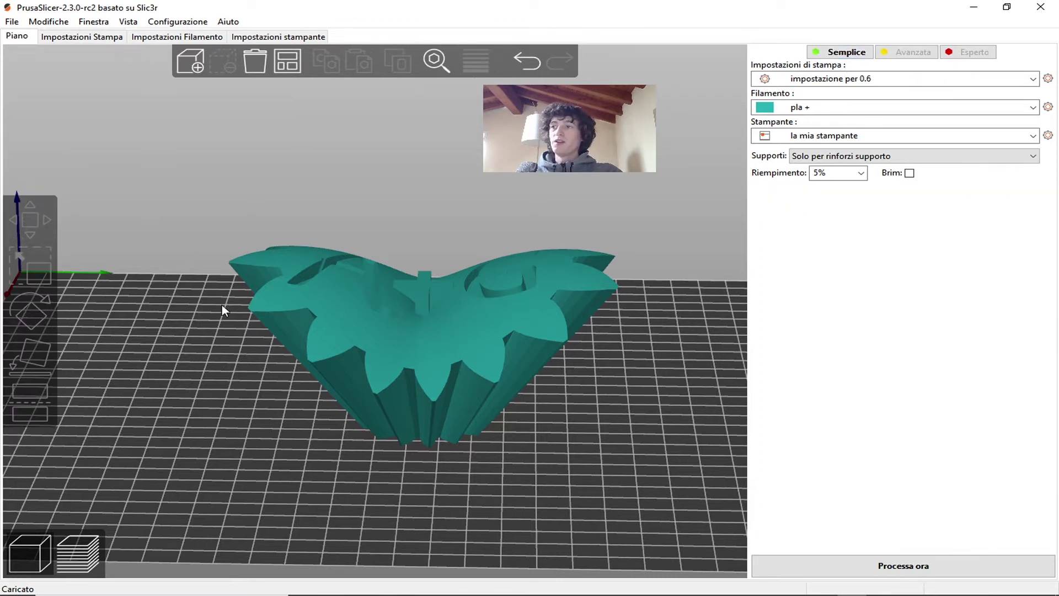
pyautogui.moveTo(152, 303)
pyautogui.mouseDown()
pyautogui.moveTo(204, 305)
pyautogui.moveTo(218, 324)
pyautogui.moveTo(219, 293)
pyautogui.moveTo(190, 292)
pyautogui.moveTo(211, 288)
pyautogui.mouseUp()
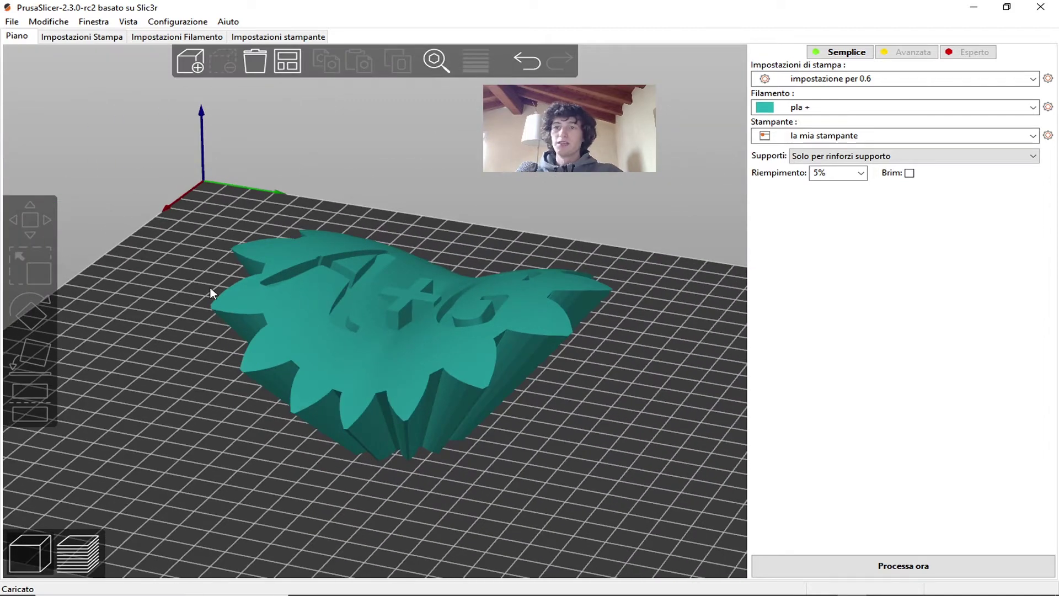
pyautogui.moveTo(558, 274)
pyautogui.mouseDown()
pyautogui.moveTo(637, 360)
pyautogui.moveTo(670, 424)
pyautogui.moveTo(628, 349)
pyautogui.moveTo(564, 360)
pyautogui.moveTo(617, 319)
pyautogui.mouseUp()
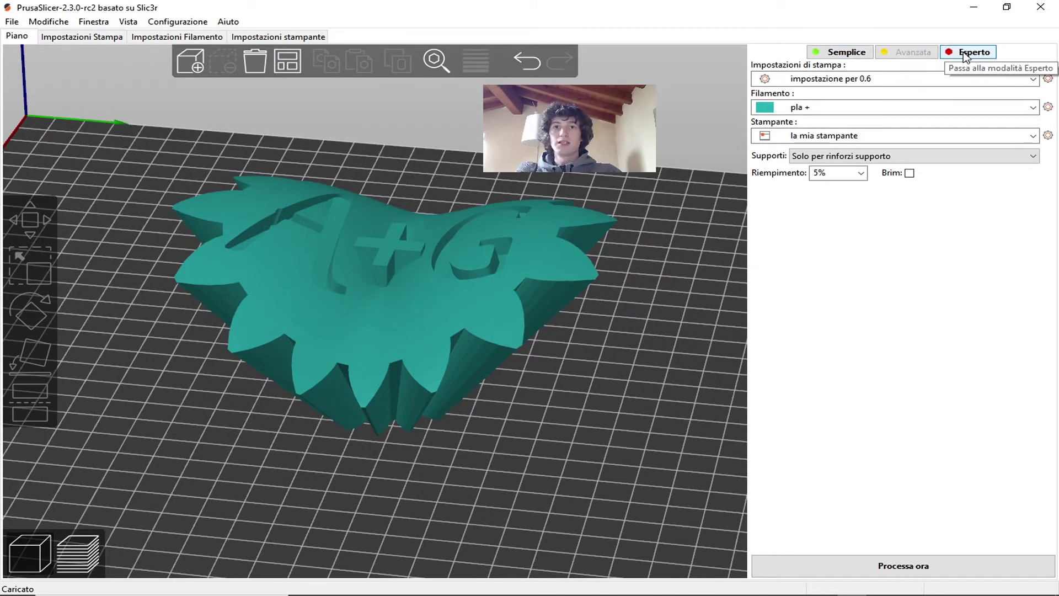
pyautogui.moveTo(652, 265); pyautogui.dragTo(691, 152)
pyautogui.click(982, 52)
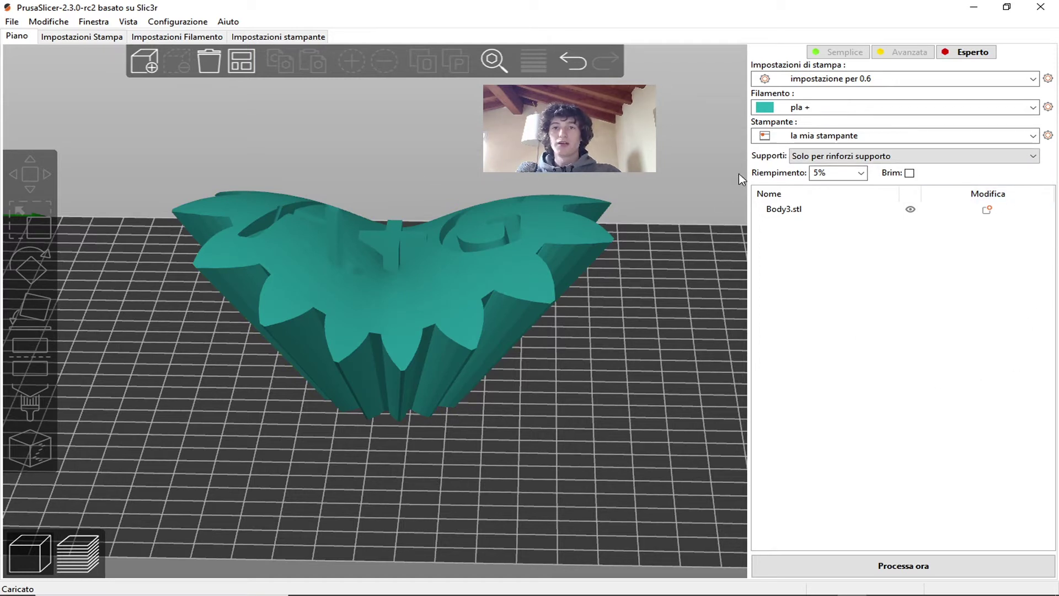
pyautogui.click(845, 52)
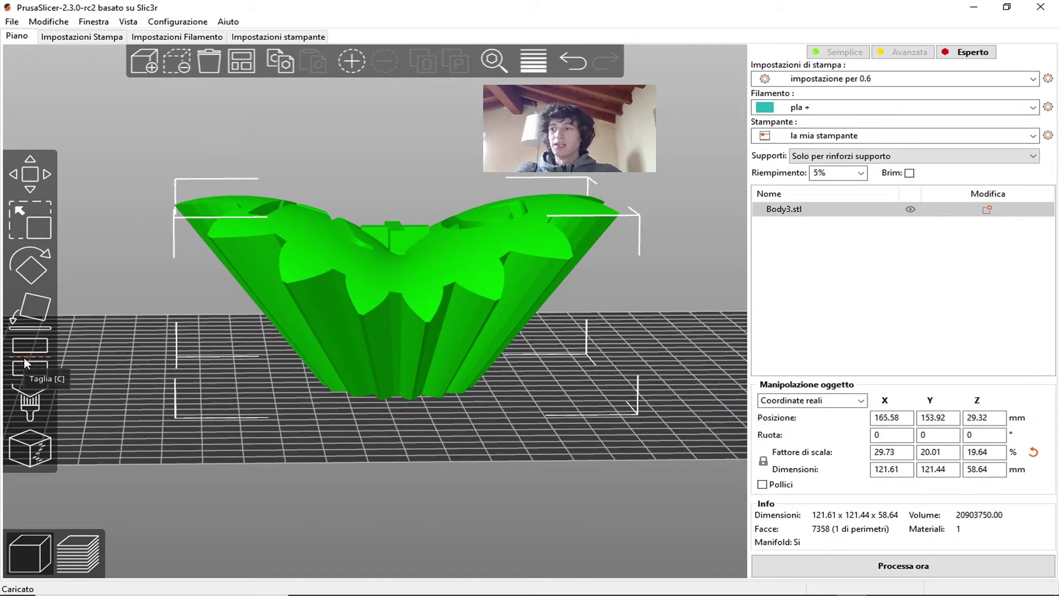
# Set the cut plane at Z 21.01 mm, keeping both parts and flipping the lower one
pyautogui.click(23, 357)
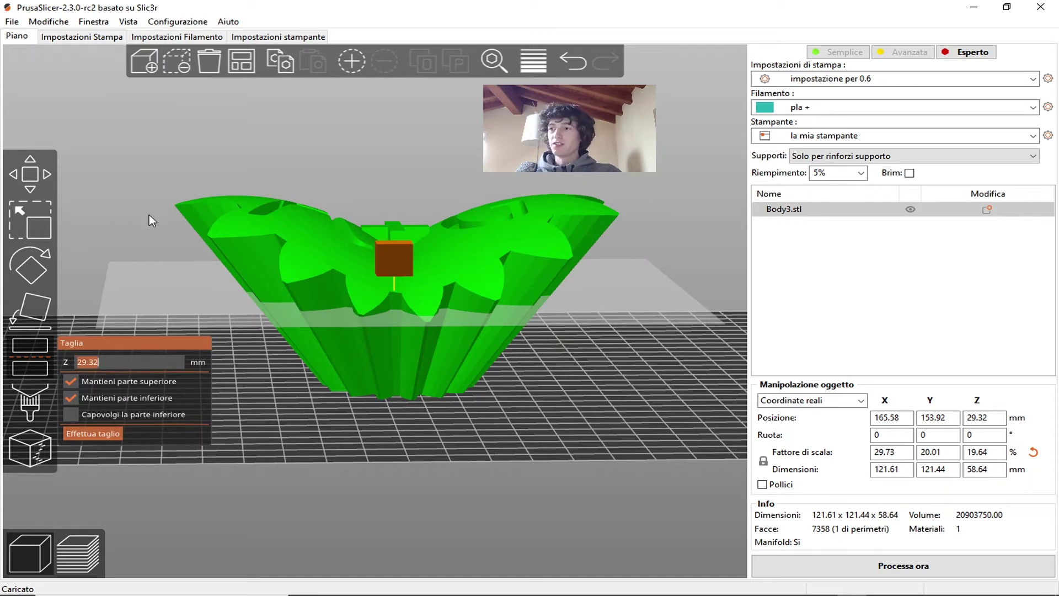
pyautogui.moveTo(394, 260)
pyautogui.mouseDown()
pyautogui.moveTo(448, 365)
pyautogui.moveTo(442, 259)
pyautogui.moveTo(449, 299)
pyautogui.moveTo(350, 289)
pyautogui.mouseUp()
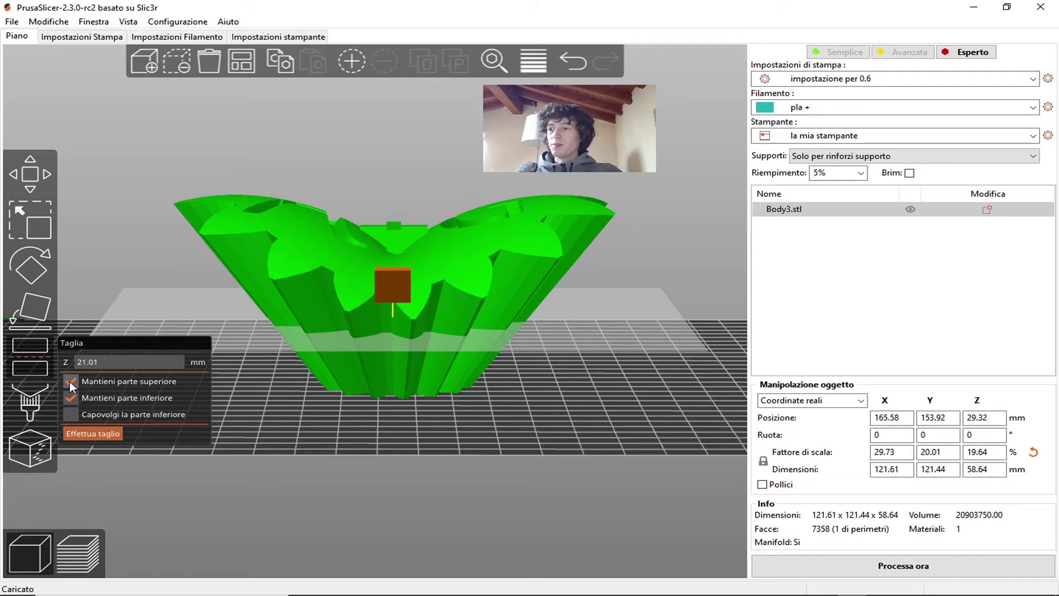
pyautogui.click(70, 381)
pyautogui.click(77, 397)
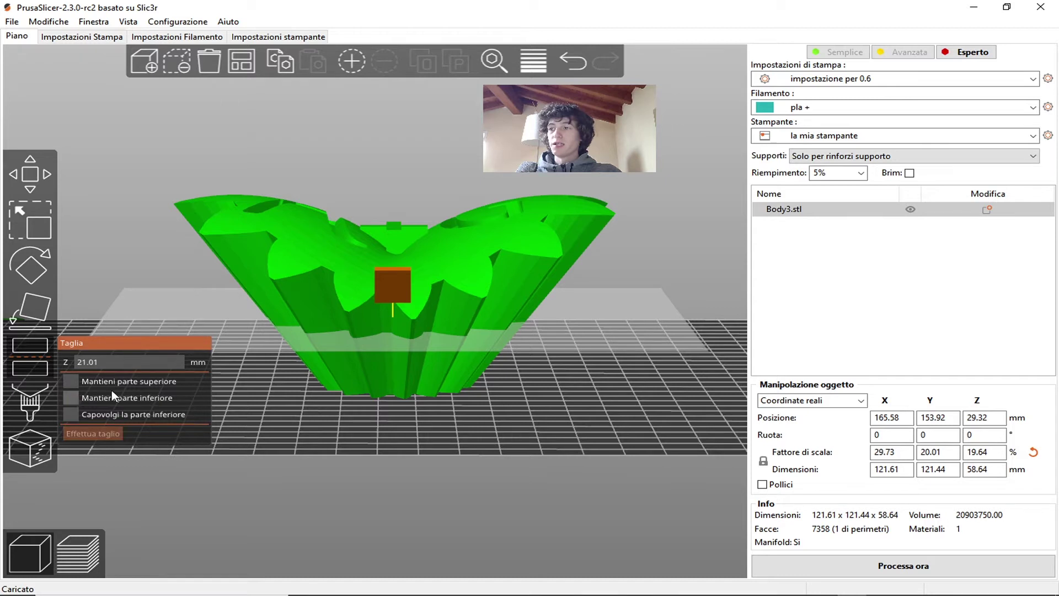
pyautogui.click(75, 381)
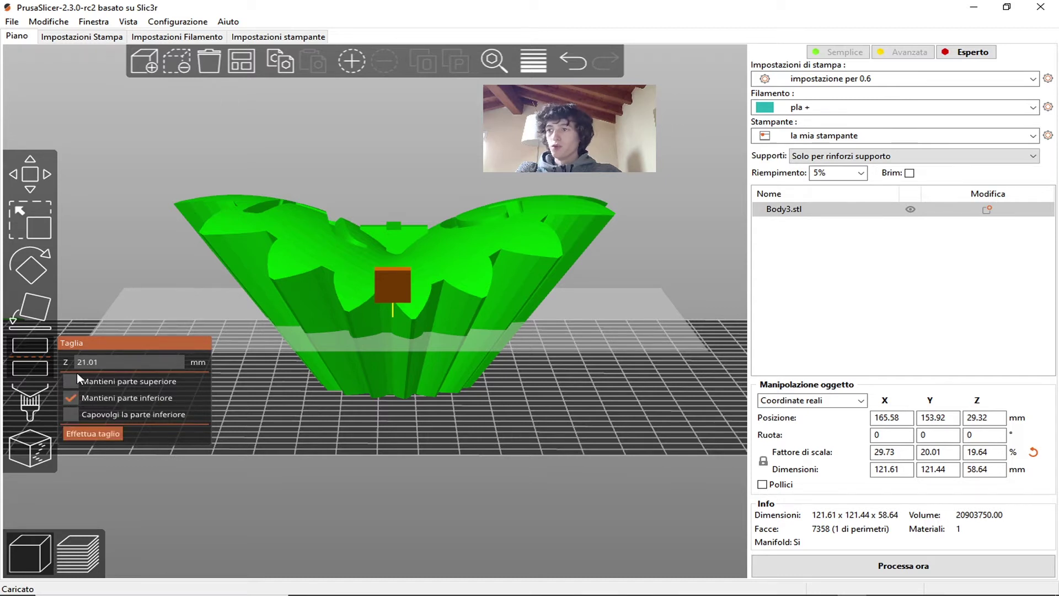
pyautogui.click(105, 397)
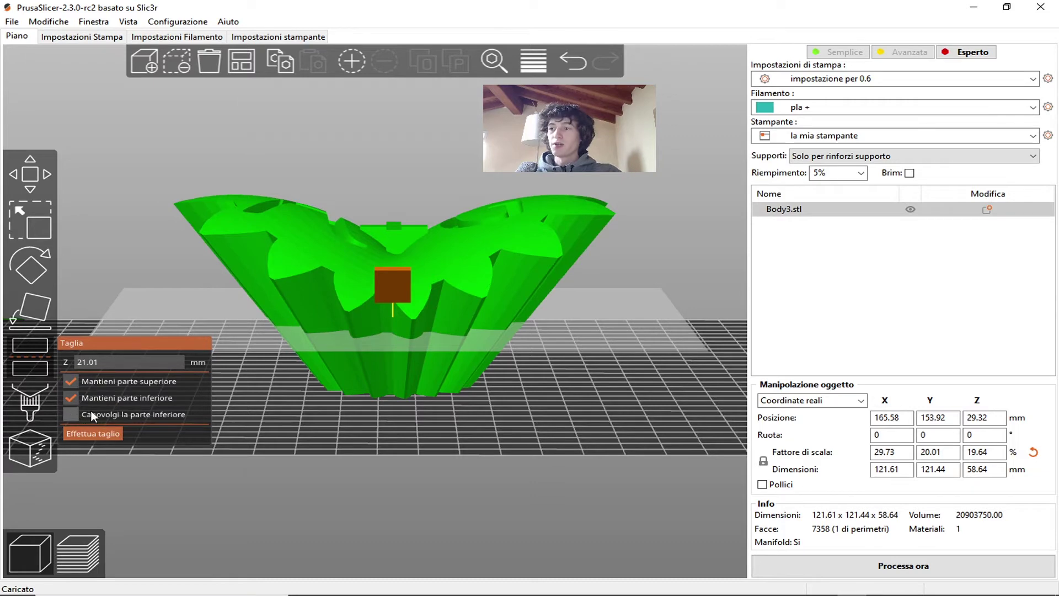
pyautogui.click(73, 416)
pyautogui.moveTo(249, 426)
pyautogui.mouseDown()
pyautogui.moveTo(656, 428)
pyautogui.moveTo(423, 411)
pyautogui.moveTo(445, 417)
pyautogui.moveTo(439, 425)
pyautogui.mouseUp()
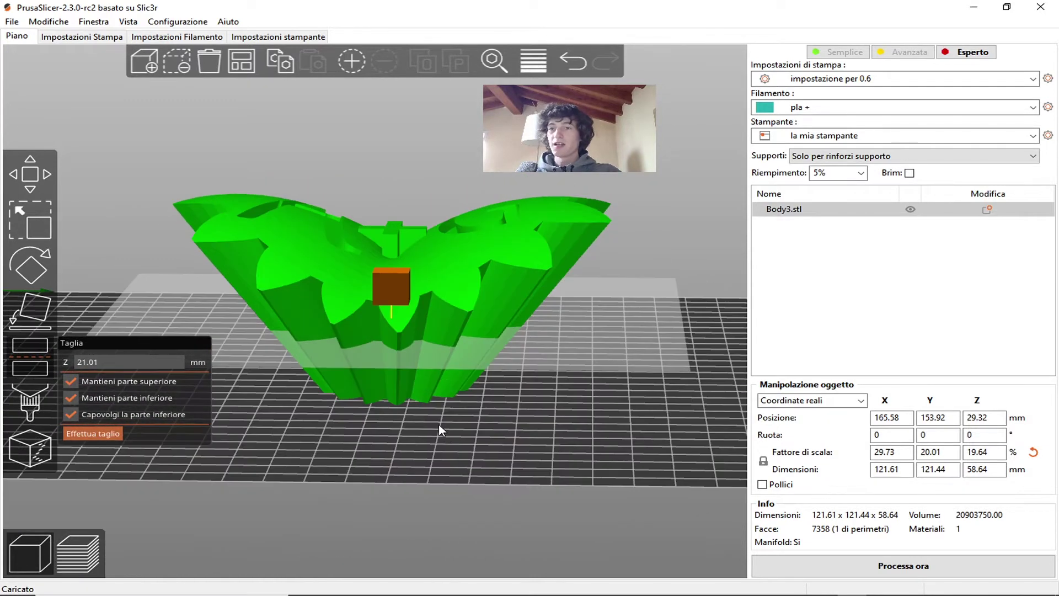
pyautogui.moveTo(416, 472)
pyautogui.mouseDown()
pyautogui.moveTo(432, 482)
pyautogui.moveTo(407, 353)
pyautogui.mouseUp()
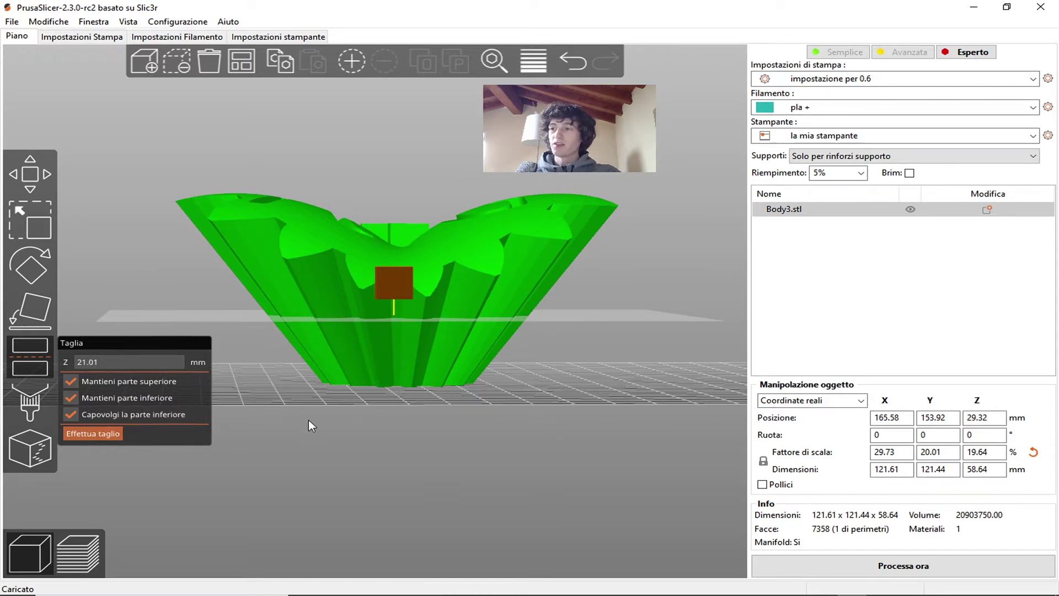
# Apply the cut, splitting Body3 into an upper part and a lower gear
pyautogui.click(93, 434)
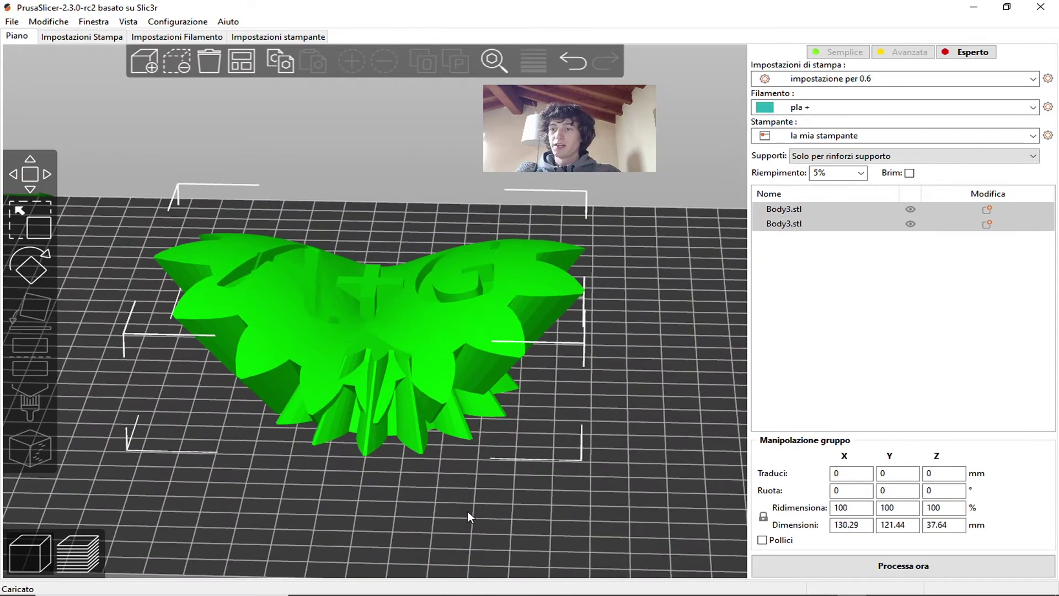
pyautogui.moveTo(467, 511); pyautogui.dragTo(481, 500)
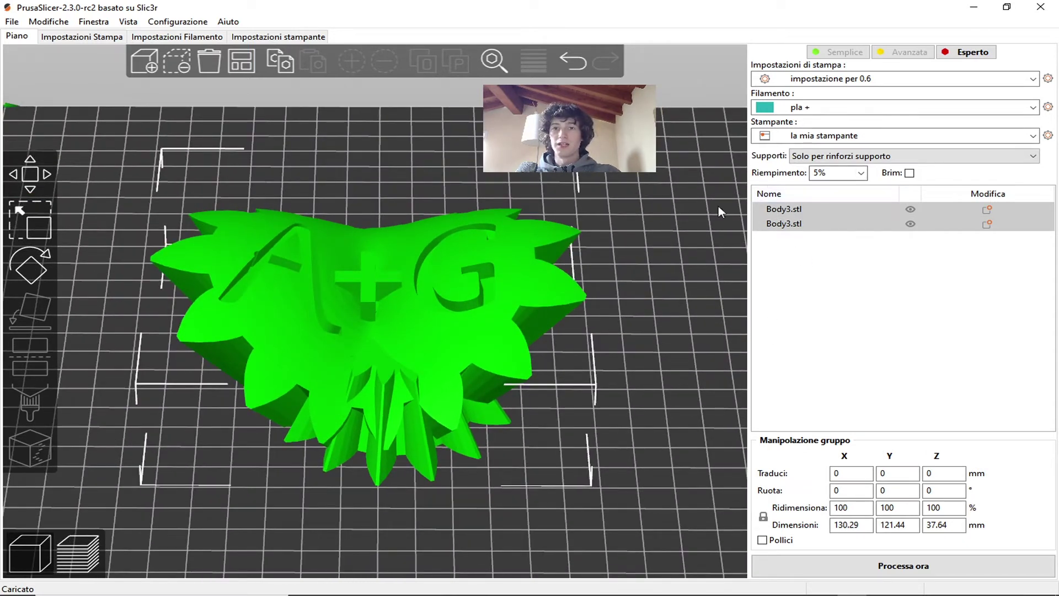
pyautogui.click(783, 212)
pyautogui.click(782, 225)
pyautogui.click(784, 224)
# Move the gear out to the right of the A+G plate and zoom out to check
pyautogui.click(434, 284)
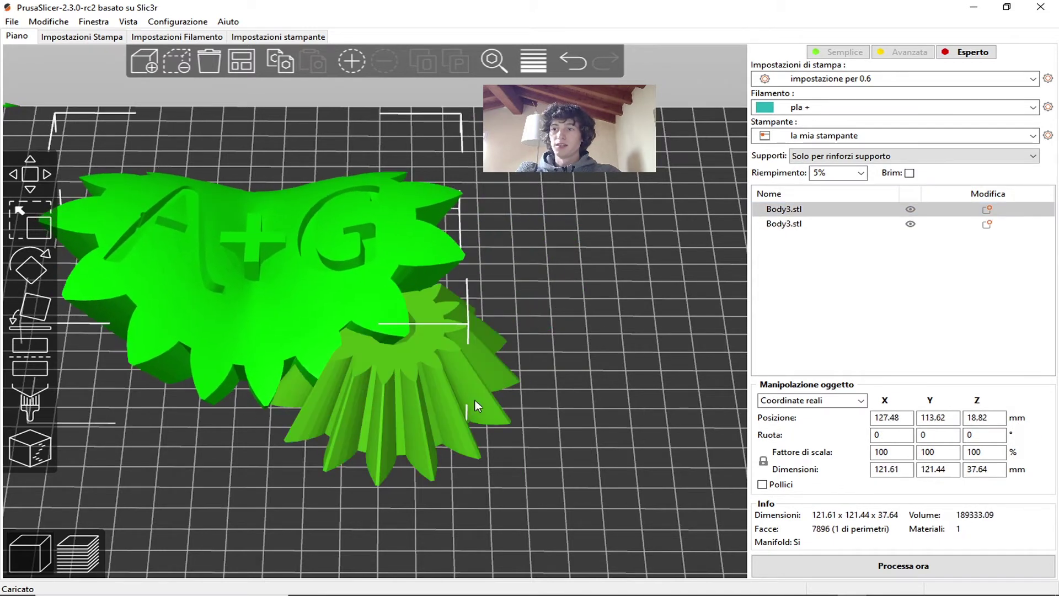
pyautogui.moveTo(475, 400); pyautogui.dragTo(646, 374)
pyautogui.scroll(-2, 494, 509)
pyautogui.scroll(-2, 567, 435)
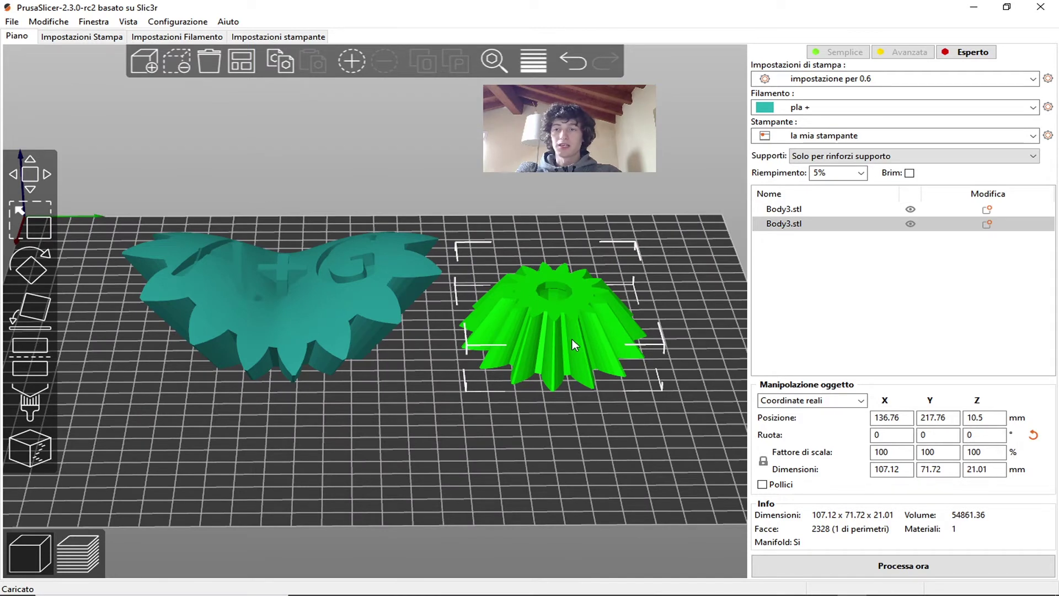
pyautogui.moveTo(427, 407)
pyautogui.mouseDown()
pyautogui.moveTo(570, 417)
pyautogui.moveTo(552, 425)
pyautogui.mouseUp()
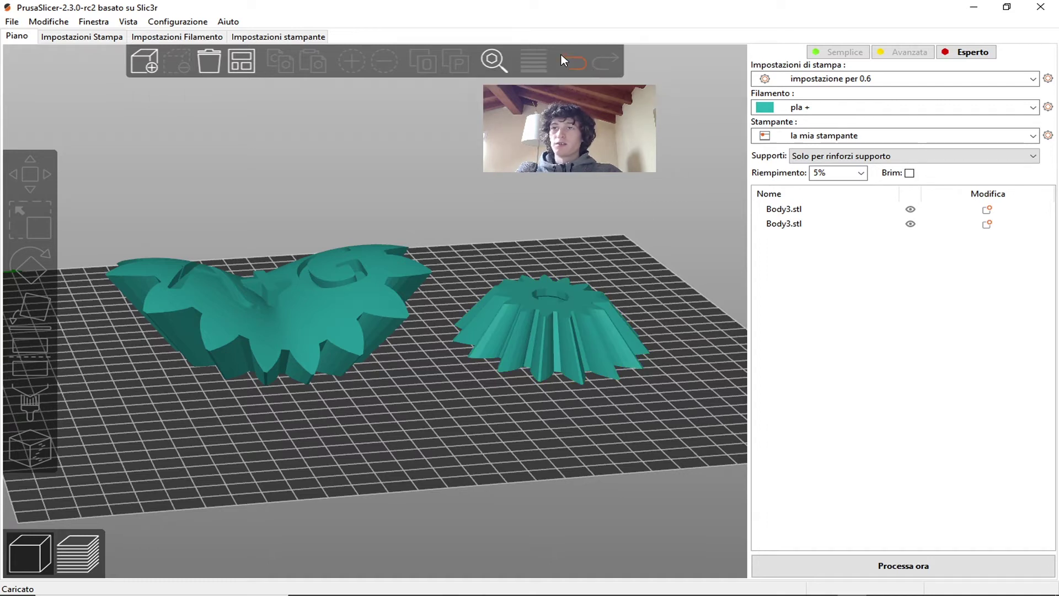
# Undo five times back to one Body3.stl and move it toward the back-left corner
pyautogui.click(578, 64)
pyautogui.click(576, 64)
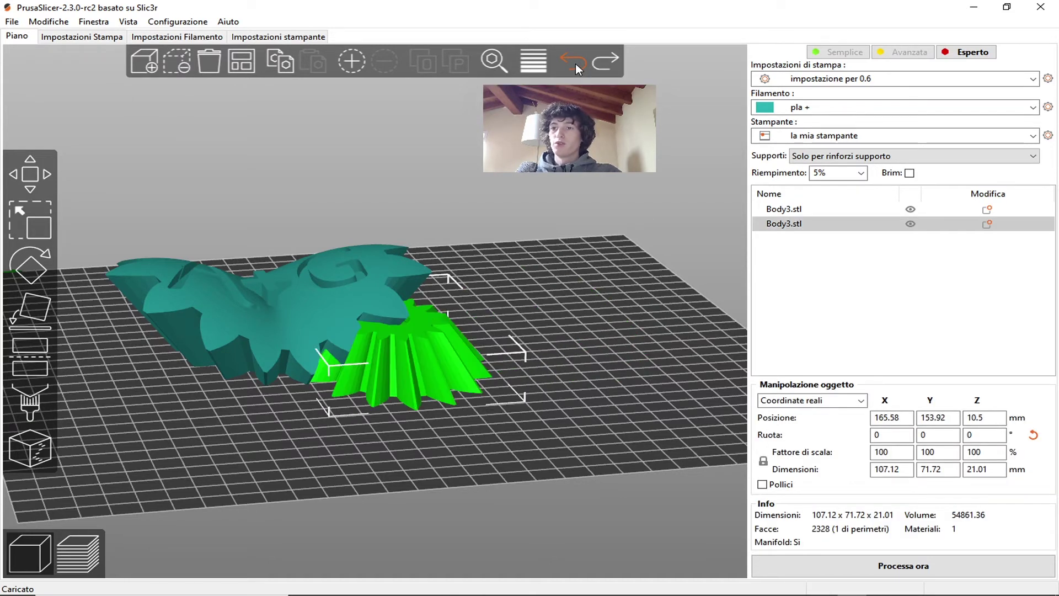
pyautogui.click(574, 64)
pyautogui.click(574, 64)
pyautogui.click(574, 64)
pyautogui.moveTo(444, 364); pyautogui.dragTo(238, 223)
pyautogui.moveTo(473, 376); pyautogui.dragTo(537, 396)
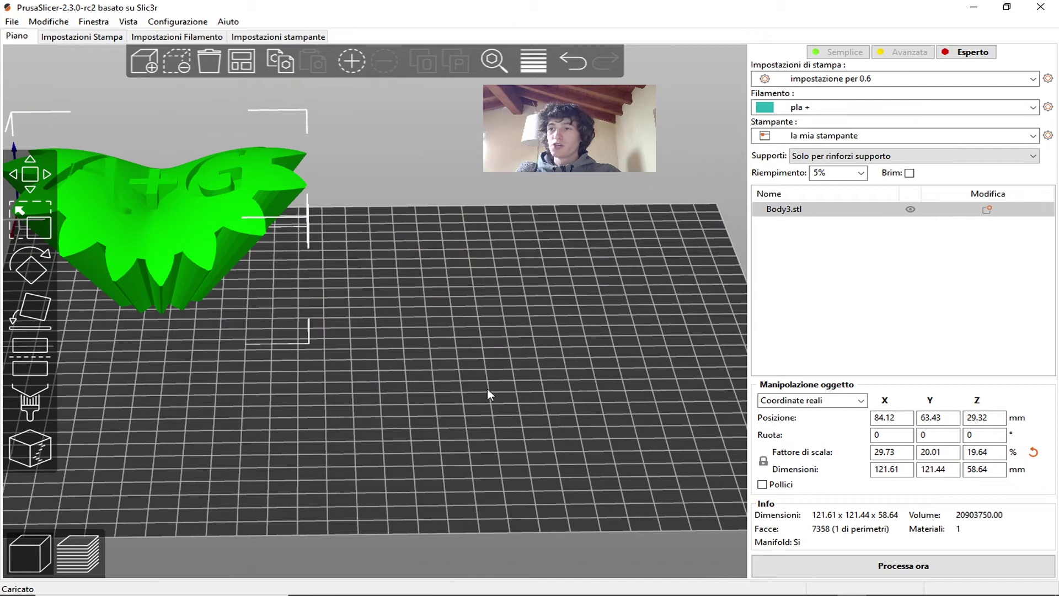
# Add capra prova leg smooth.stl to the bed beside Body3
pyautogui.click(460, 205)
pyautogui.click(147, 65)
pyautogui.doubleClick(331, 281)
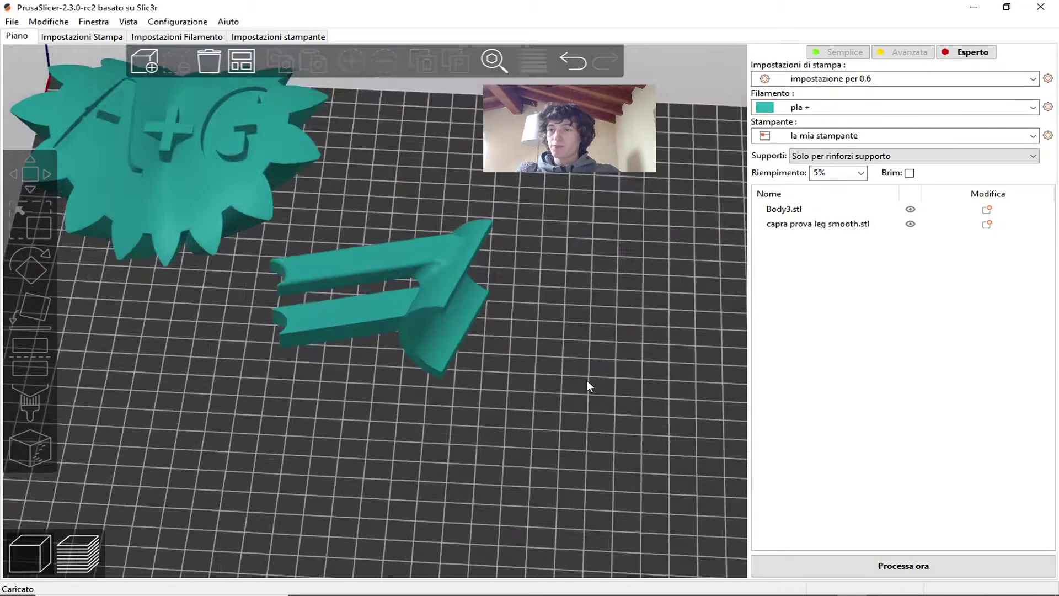
pyautogui.click(465, 335)
pyautogui.moveTo(629, 357); pyautogui.dragTo(612, 335)
pyautogui.click(613, 335)
pyautogui.moveTo(447, 346); pyautogui.dragTo(443, 344)
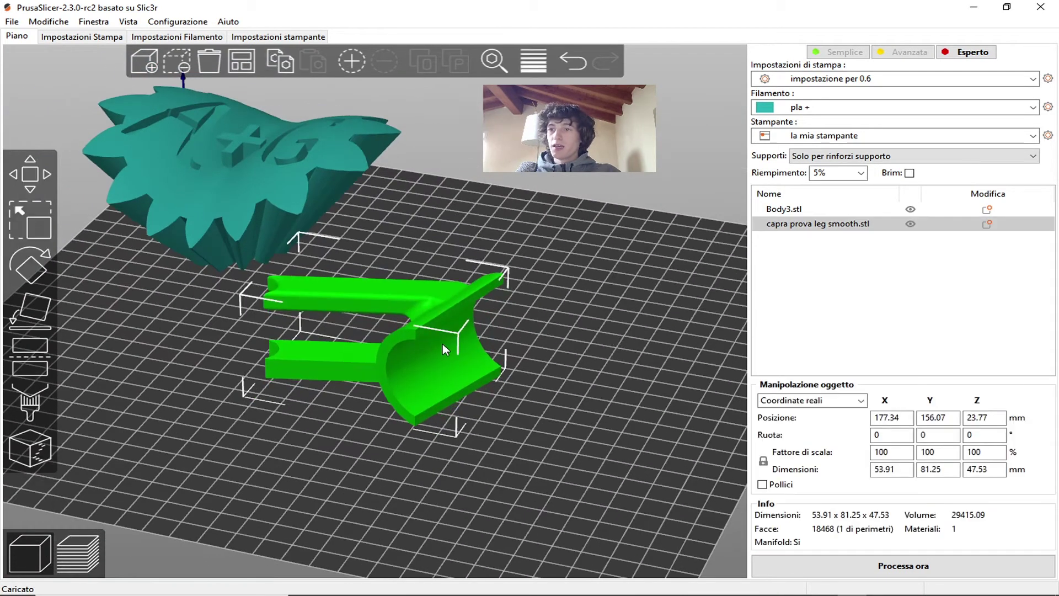
# Lay the leg on a flat face, reoriented to 48.04 × 61.46 × 70.14 mm
pyautogui.click(24, 313)
pyautogui.click(465, 365)
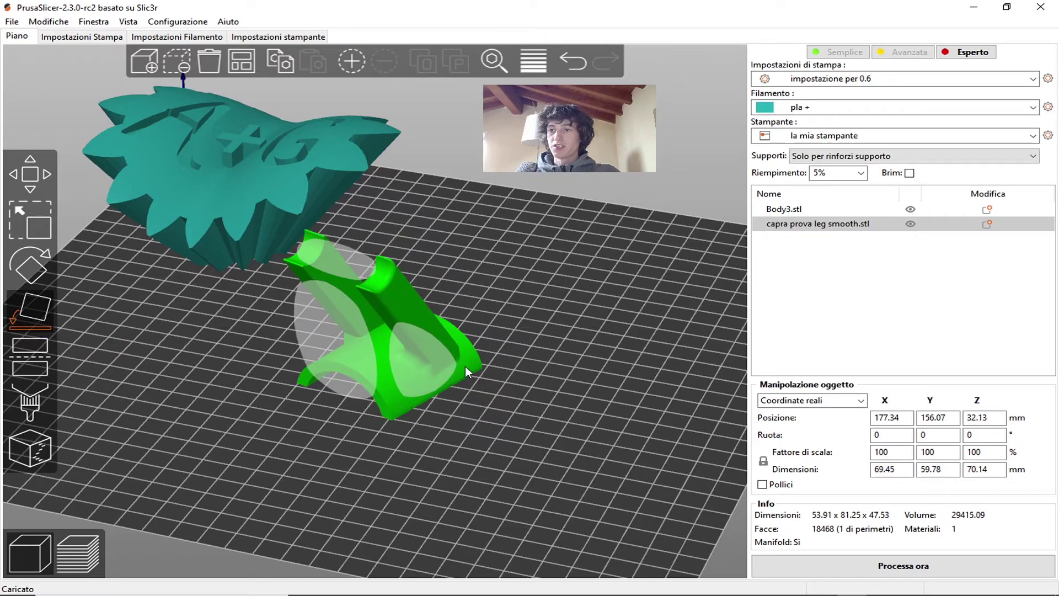
pyautogui.moveTo(404, 424)
pyautogui.mouseDown()
pyautogui.moveTo(348, 424)
pyautogui.moveTo(387, 398)
pyautogui.moveTo(410, 413)
pyautogui.mouseUp()
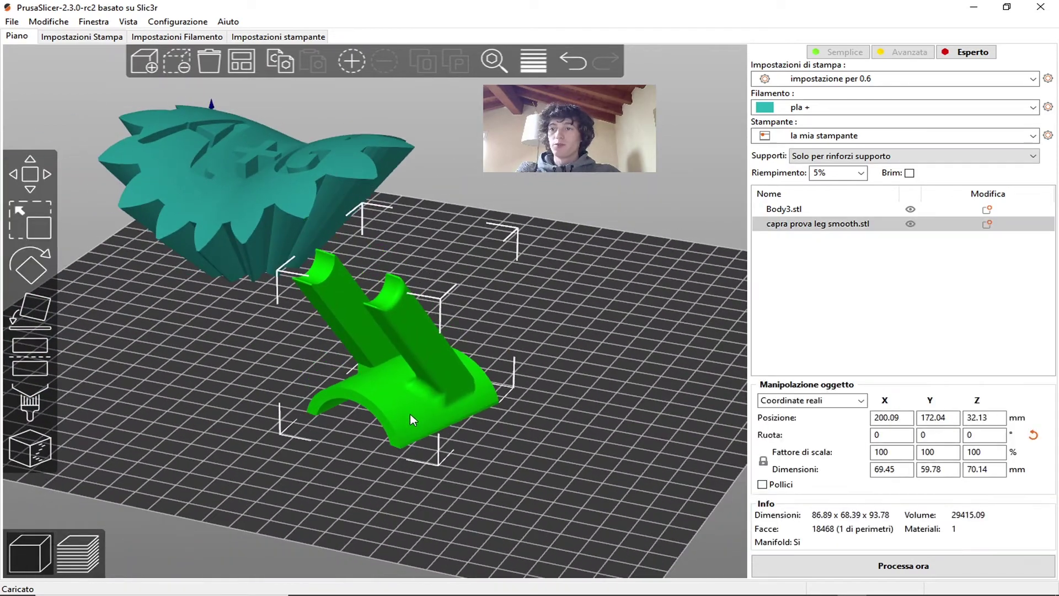
pyautogui.click(569, 413)
pyautogui.moveTo(569, 414)
pyautogui.mouseDown()
pyautogui.moveTo(383, 423)
pyautogui.moveTo(512, 425)
pyautogui.mouseUp()
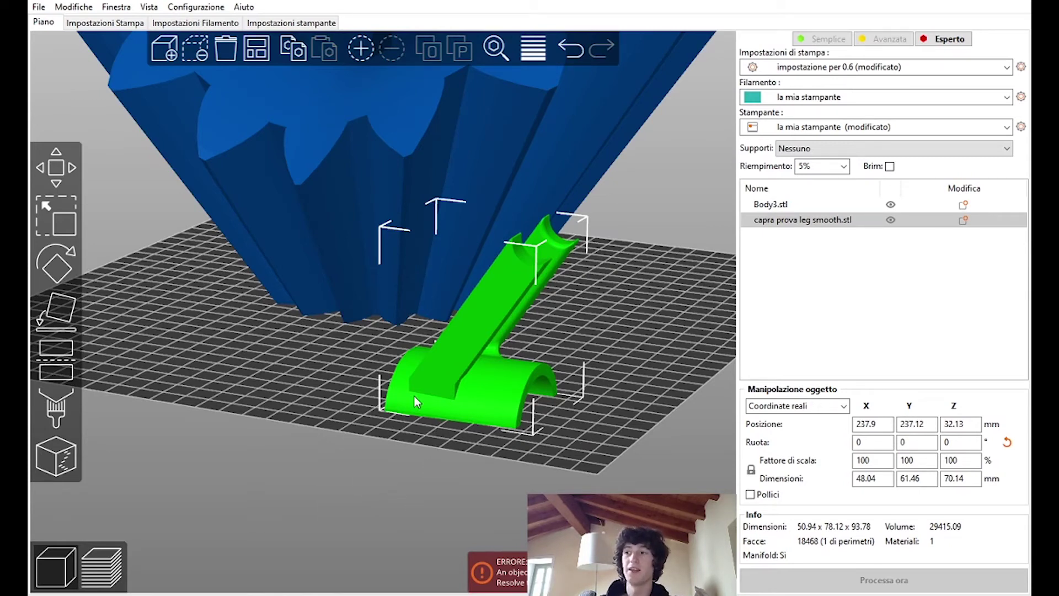
# Move the leg model slightly forward to X 235.6, Y 230.51 and reselect it
pyautogui.moveTo(506, 371); pyautogui.dragTo(491, 367)
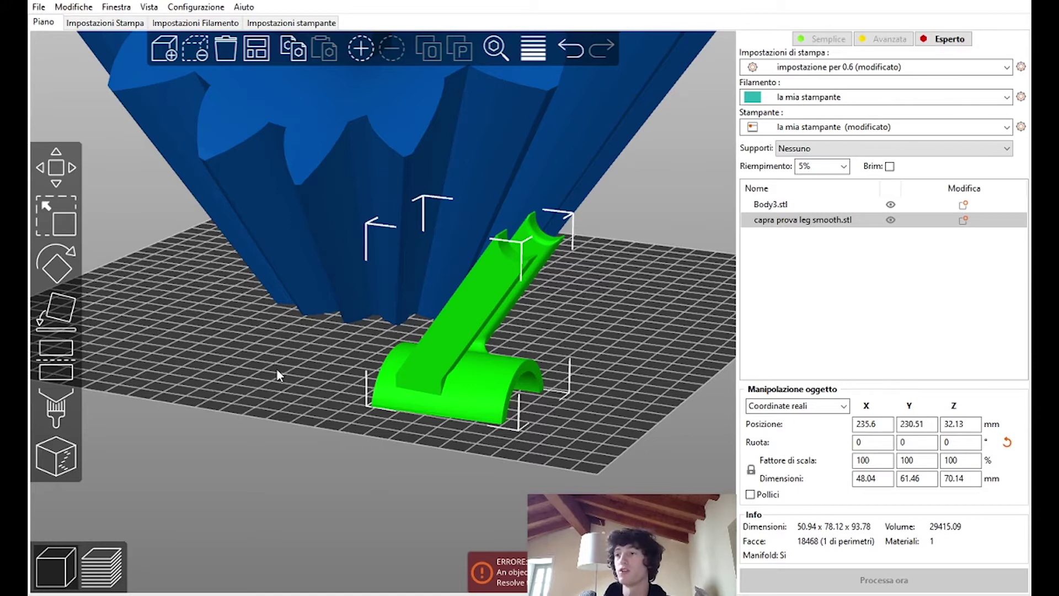
pyautogui.moveTo(312, 330); pyautogui.dragTo(654, 281)
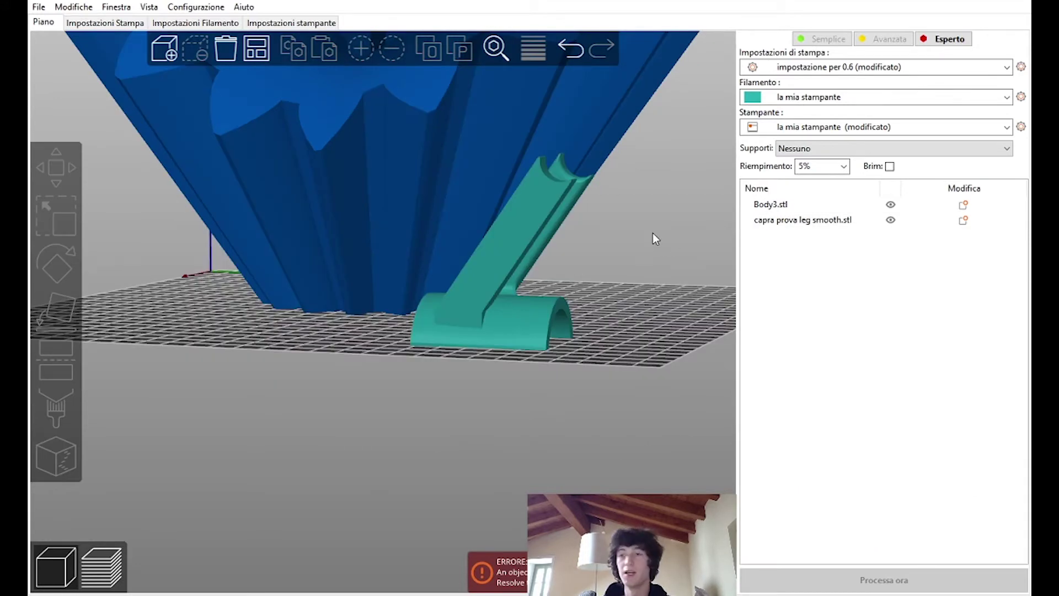
pyautogui.moveTo(553, 323)
pyautogui.mouseDown()
pyautogui.moveTo(615, 341)
pyautogui.moveTo(600, 385)
pyautogui.moveTo(512, 393)
pyautogui.mouseUp()
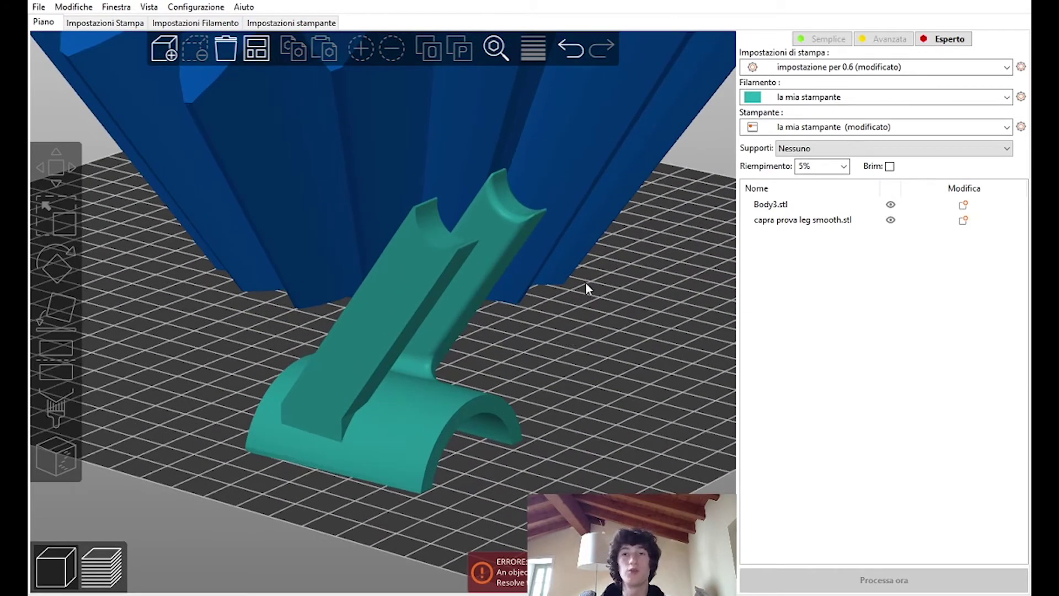
pyautogui.click(379, 426)
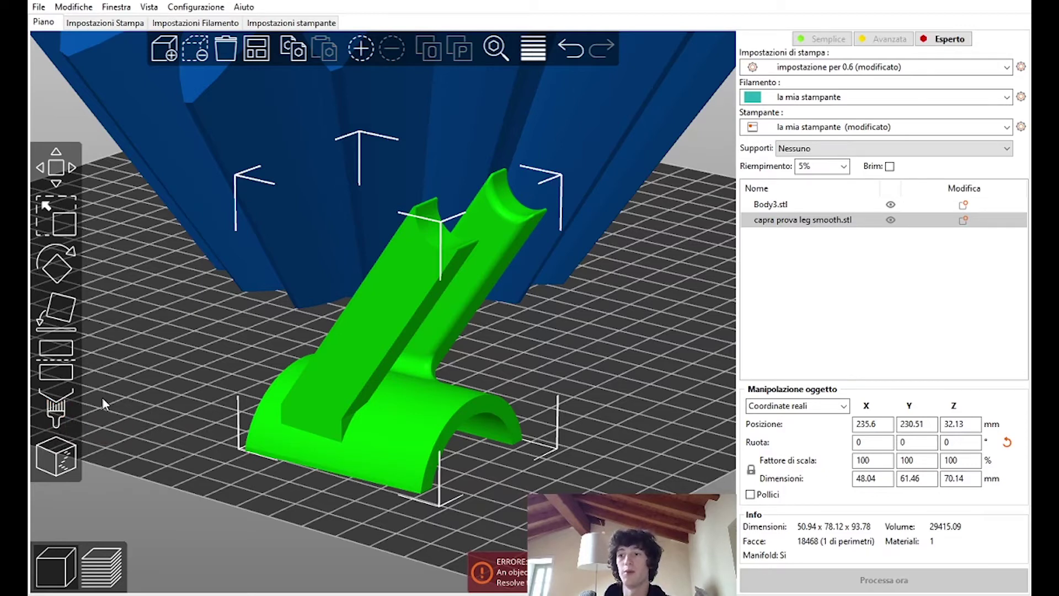
# Open paint-on supports on the leg with a 2.00 sphere brush, framing its base
pyautogui.click(51, 393)
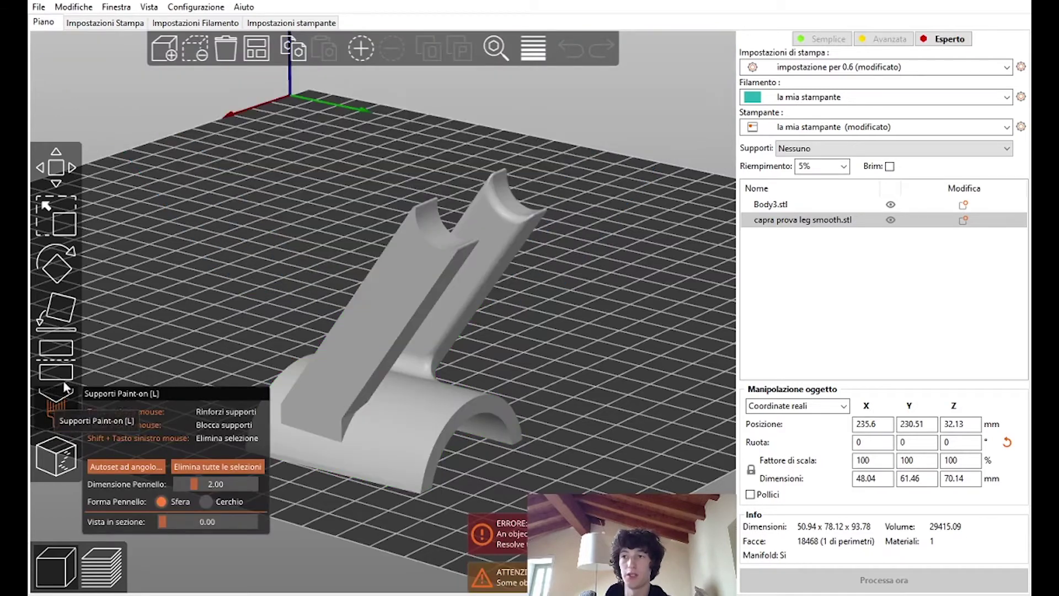
pyautogui.moveTo(533, 364); pyautogui.dragTo(577, 291, button='middle')
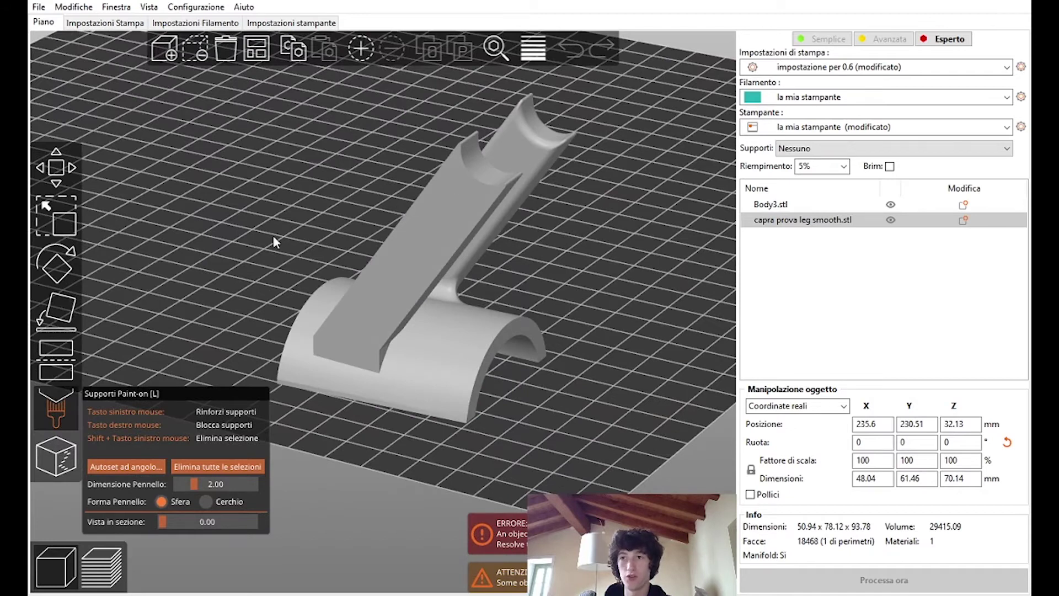
pyautogui.scroll(5, 383, 323)
pyautogui.moveTo(416, 315); pyautogui.dragTo(609, 267, button='middle')
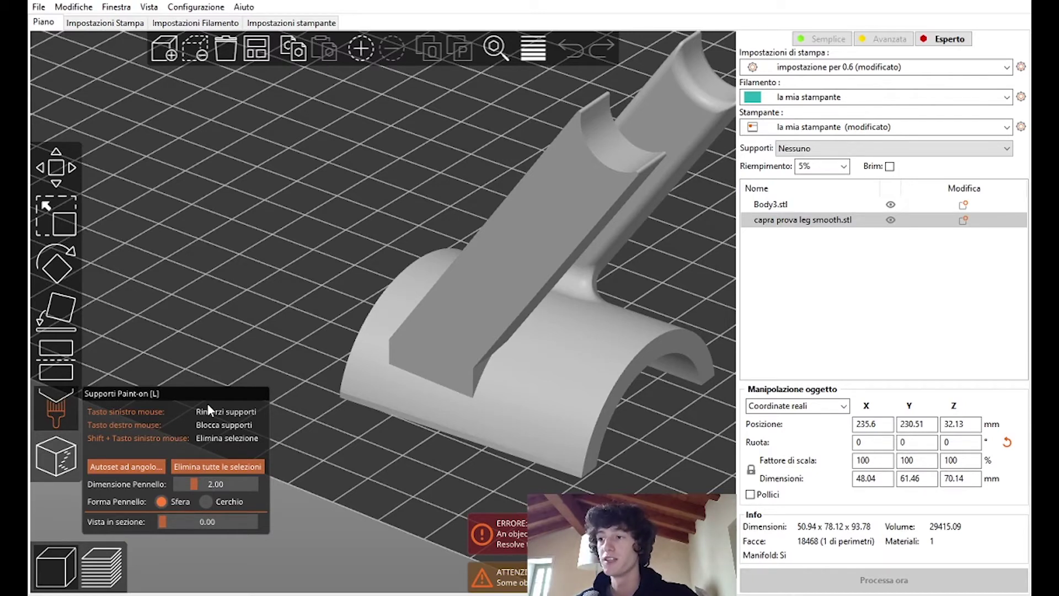
pyautogui.moveTo(636, 457); pyautogui.dragTo(559, 393, button='middle')
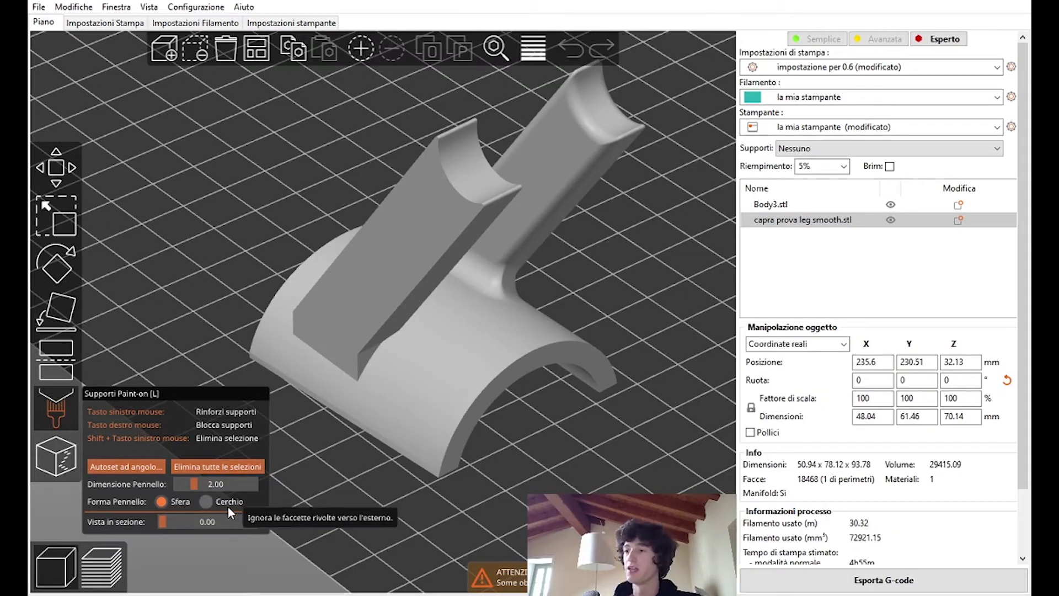
# Enlarge the brush to 5.75 and paint support enforcers and a blocker band on the base
pyautogui.moveTo(194, 484); pyautogui.dragTo(231, 484)
pyautogui.moveTo(431, 460); pyautogui.dragTo(479, 330)
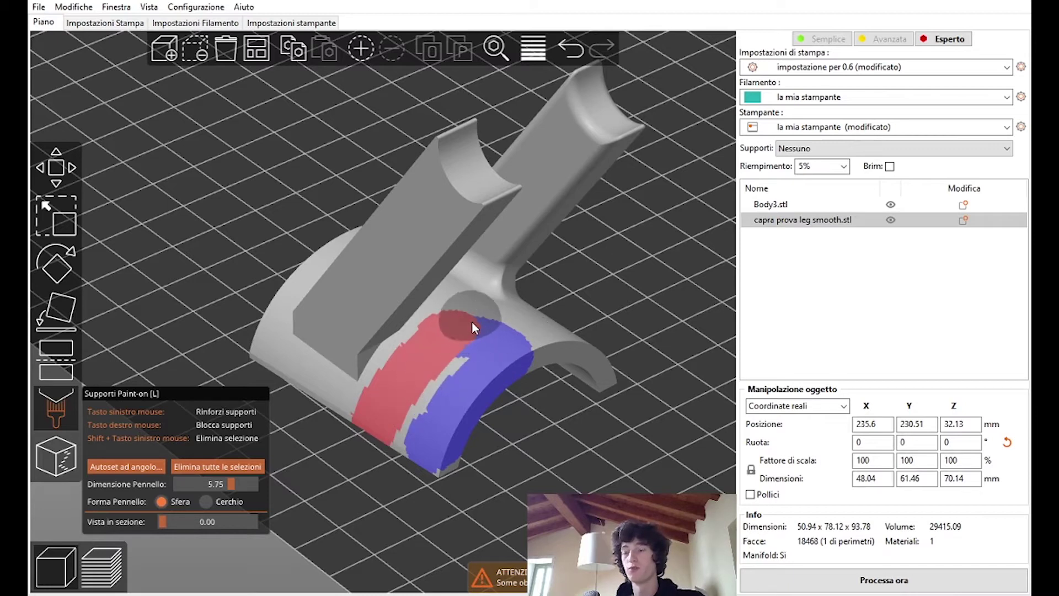
pyautogui.moveTo(427, 379); pyautogui.dragTo(558, 363)
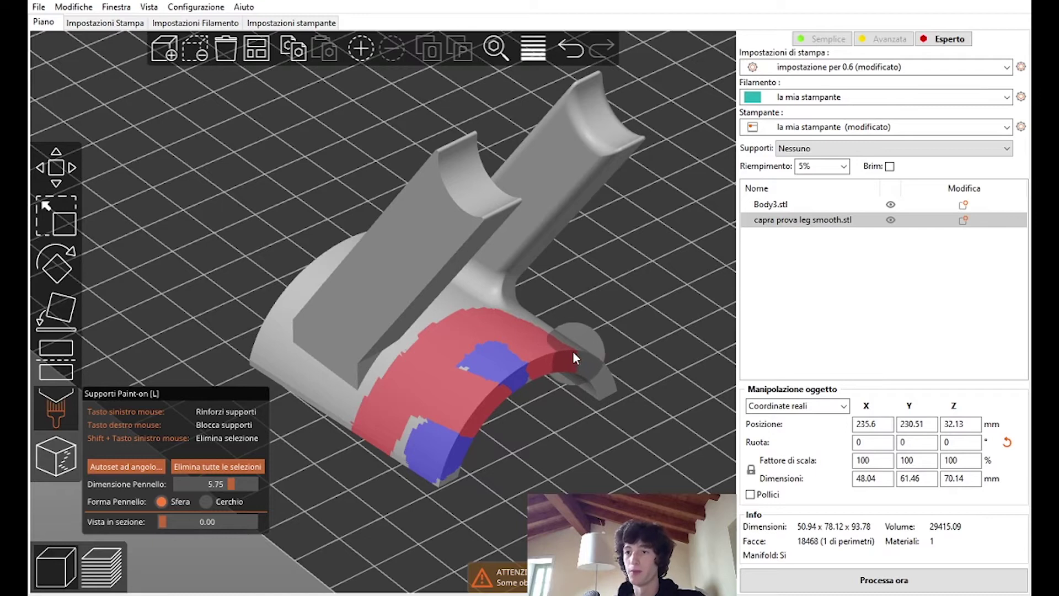
pyautogui.press('1')
pyautogui.scroll(3, 604, 465)
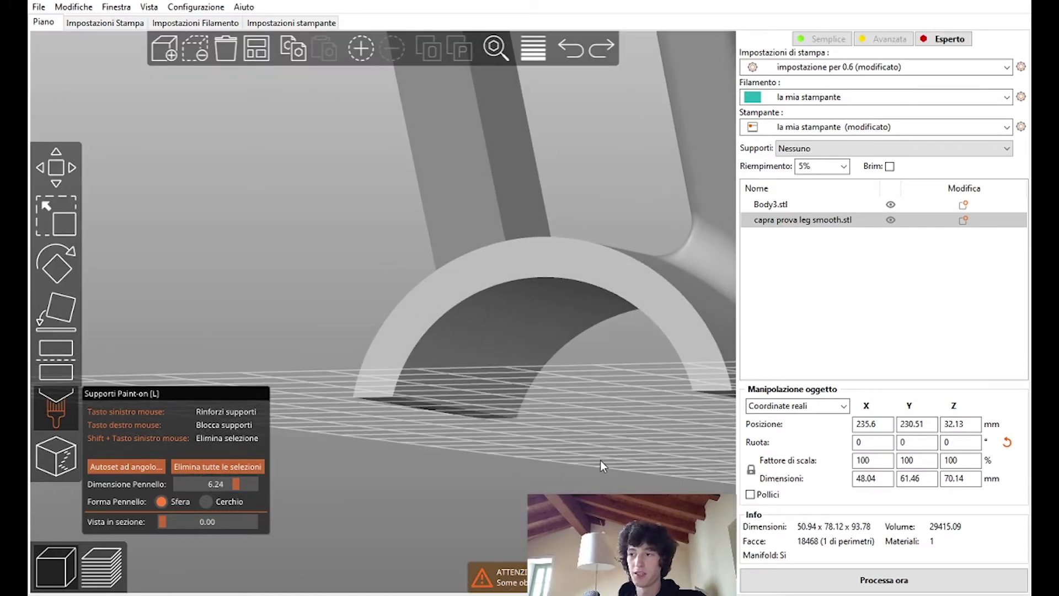
# Try the Cerchio circle brush on the arch, undo it, and return to the sphere brush
pyautogui.click(206, 503)
pyautogui.moveTo(379, 448)
pyautogui.mouseDown()
pyautogui.moveTo(538, 457)
pyautogui.moveTo(316, 243)
pyautogui.moveTo(604, 275)
pyautogui.moveTo(402, 253)
pyautogui.moveTo(295, 269)
pyautogui.moveTo(530, 296)
pyautogui.mouseUp()
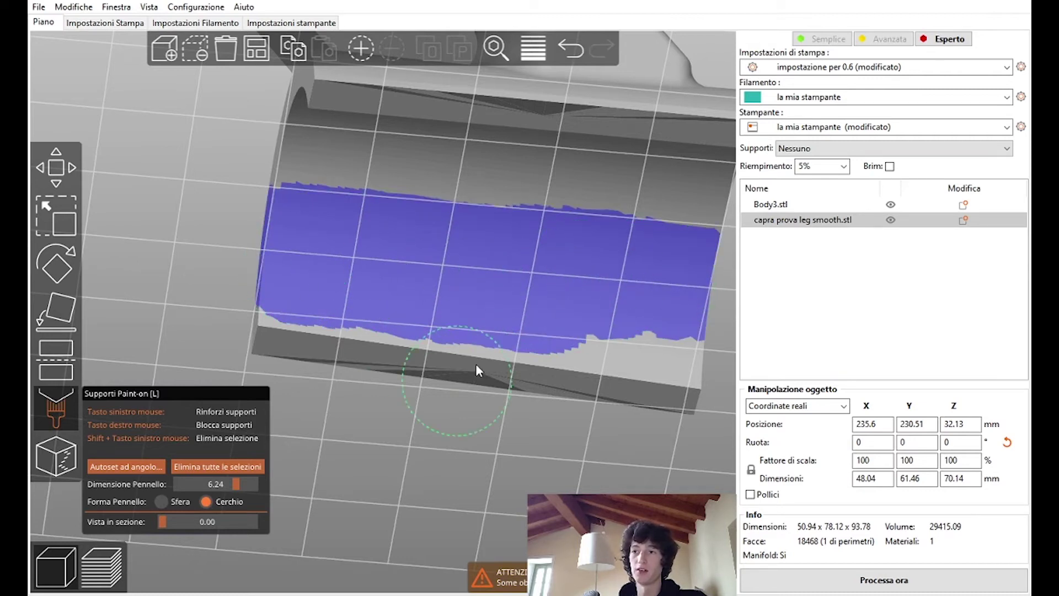
pyautogui.moveTo(497, 439); pyautogui.dragTo(515, 451, button='middle')
pyautogui.moveTo(514, 446)
pyautogui.mouseDown()
pyautogui.moveTo(426, 416)
pyautogui.moveTo(533, 469)
pyautogui.moveTo(459, 474)
pyautogui.moveTo(447, 441)
pyautogui.moveTo(467, 446)
pyautogui.mouseUp()
pyautogui.hotkey('ctrl', 'z')
pyautogui.click(165, 497)
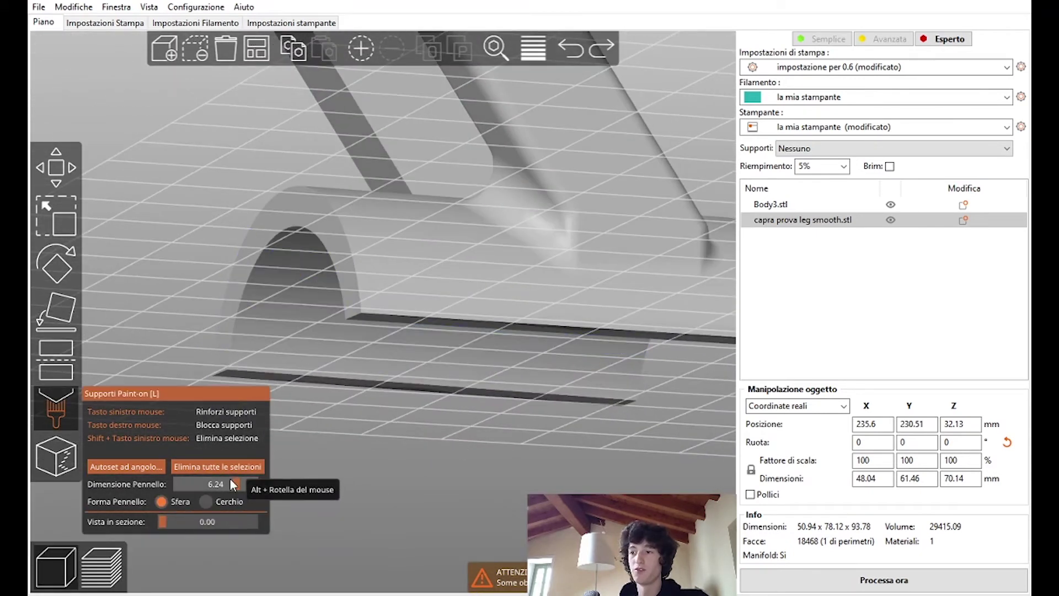
# Paint support enforcers up the top of the arch, then undo part of the stroke
pyautogui.moveTo(229, 477); pyautogui.dragTo(409, 352)
pyautogui.scroll(2, 507, 428)
pyautogui.moveTo(508, 431); pyautogui.dragTo(444, 345)
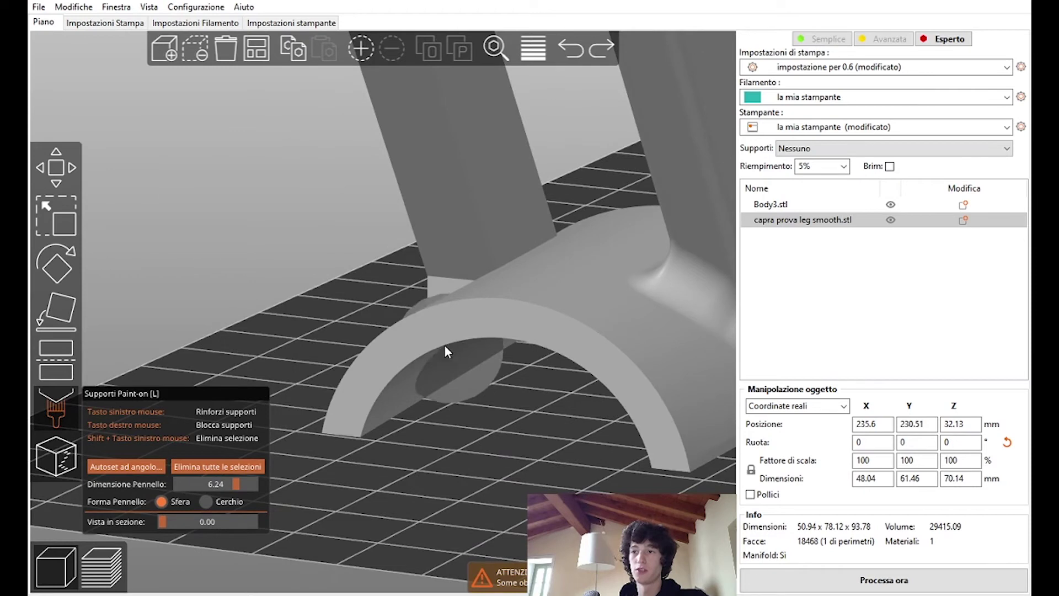
pyautogui.scroll(2, 548, 423)
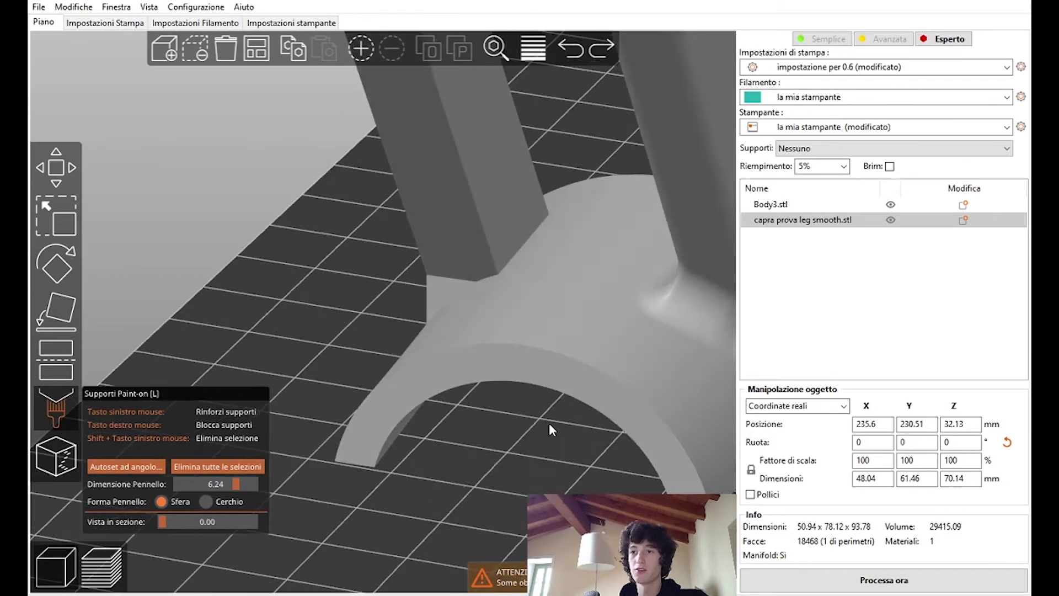
pyautogui.scroll(3, 556, 439)
pyautogui.moveTo(553, 440); pyautogui.dragTo(612, 127)
pyautogui.moveTo(564, 445)
pyautogui.mouseDown()
pyautogui.moveTo(562, 380)
pyautogui.moveTo(526, 352)
pyautogui.moveTo(556, 407)
pyautogui.moveTo(351, 306)
pyautogui.moveTo(320, 303)
pyautogui.moveTo(367, 320)
pyautogui.moveTo(308, 321)
pyautogui.mouseUp()
pyautogui.hotkey('ctrl', 'z')
# Clear all support painting from the leg with Elimina tutte le selezioni
pyautogui.moveTo(398, 397)
pyautogui.mouseDown()
pyautogui.moveTo(528, 381)
pyautogui.moveTo(379, 407)
pyautogui.mouseUp()
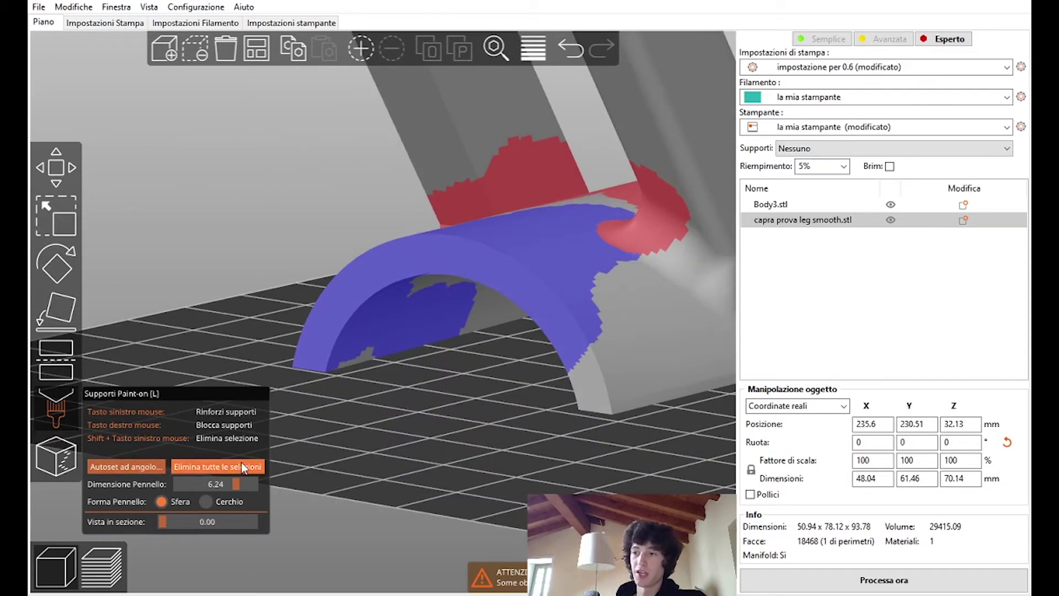
pyautogui.moveTo(287, 458); pyautogui.dragTo(419, 443)
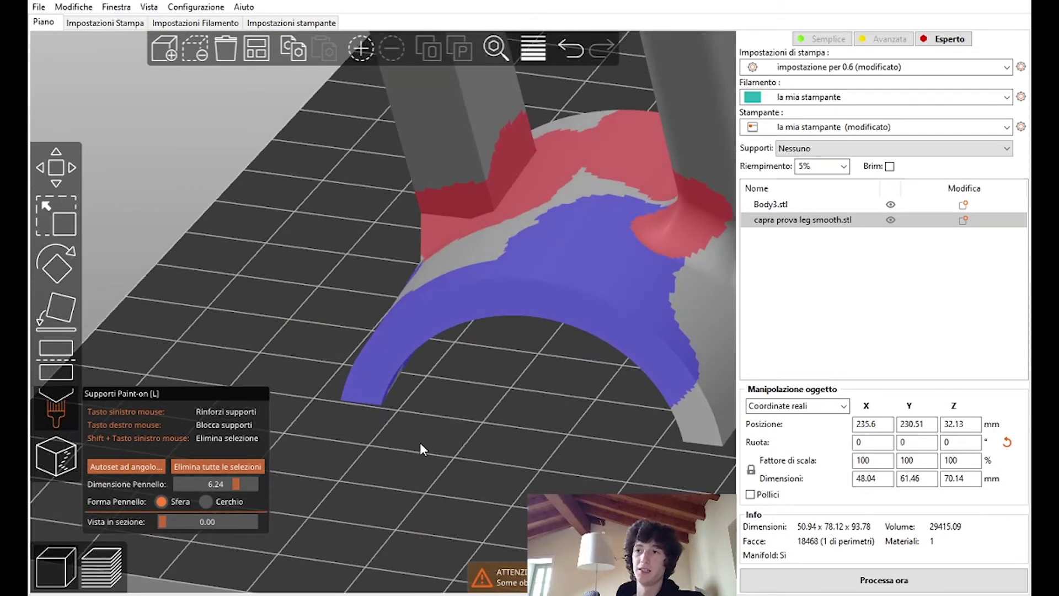
pyautogui.click(238, 468)
pyautogui.moveTo(535, 407)
pyautogui.mouseDown()
pyautogui.moveTo(528, 417)
pyautogui.moveTo(563, 414)
pyautogui.mouseUp()
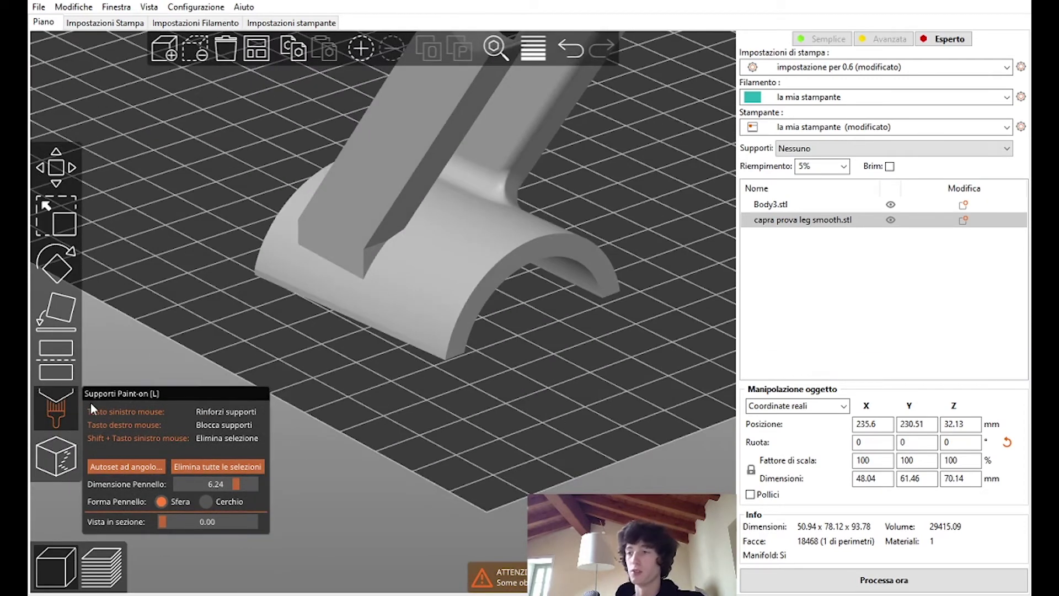
# Switch to seam painting and orbit around both legs of the arch
pyautogui.click(44, 460)
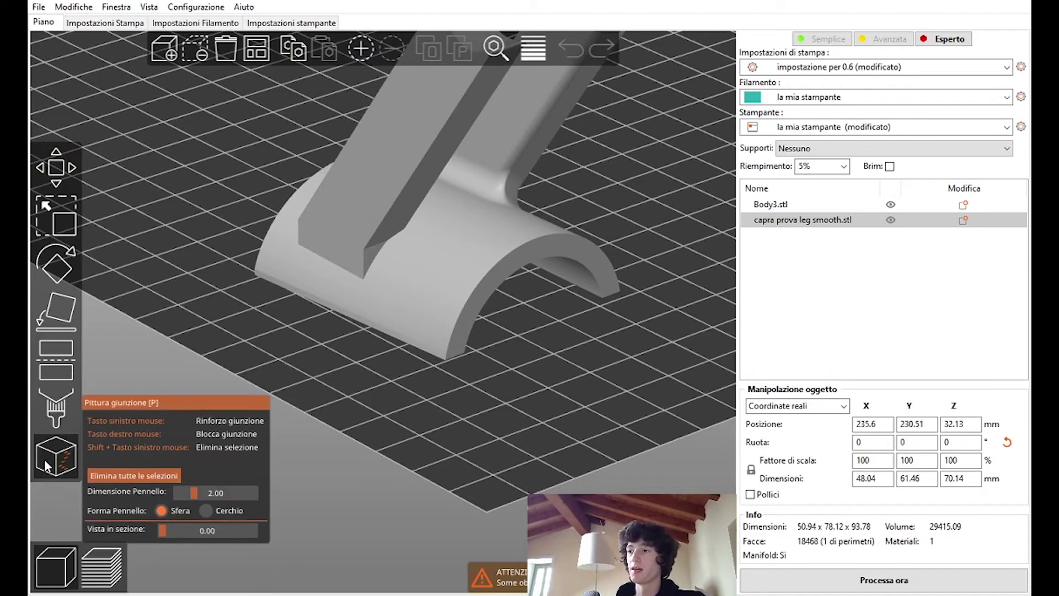
pyautogui.moveTo(427, 443); pyautogui.dragTo(451, 441)
pyautogui.moveTo(659, 232)
pyautogui.mouseDown()
pyautogui.moveTo(654, 266)
pyautogui.moveTo(628, 206)
pyautogui.moveTo(664, 223)
pyautogui.moveTo(626, 236)
pyautogui.moveTo(659, 247)
pyautogui.mouseUp()
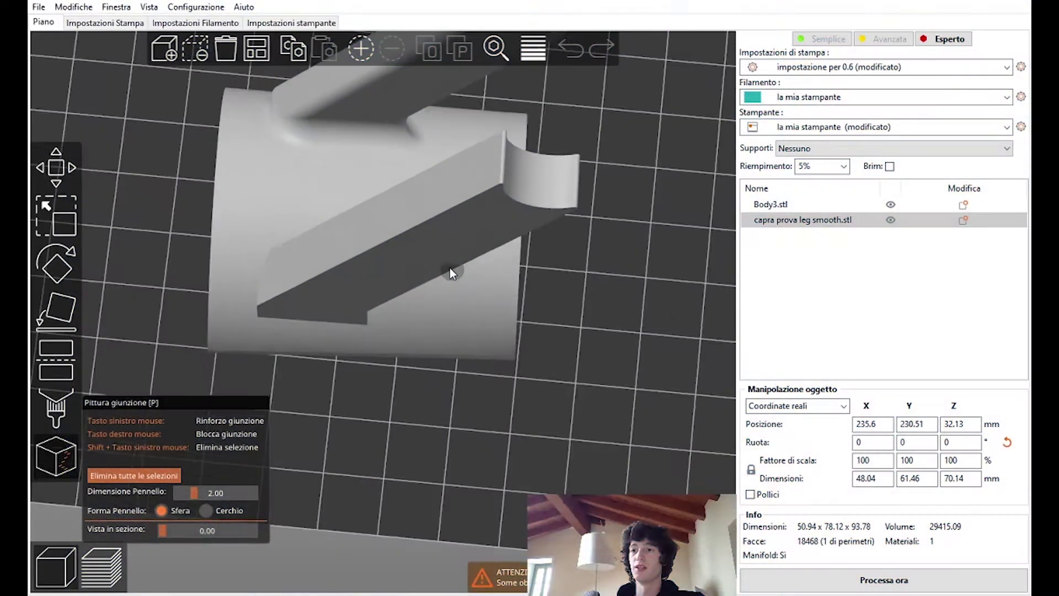
pyautogui.moveTo(449, 267); pyautogui.dragTo(356, 228)
pyautogui.scroll(3, 357, 228)
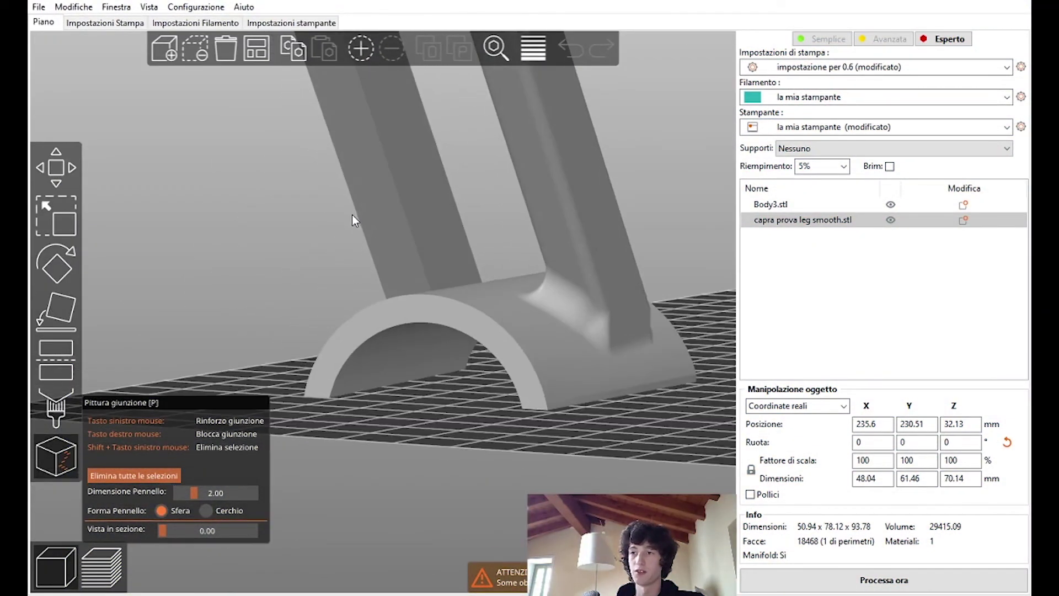
pyautogui.scroll(3, 387, 271)
pyautogui.scroll(2, 579, 416)
pyautogui.moveTo(606, 437)
pyautogui.mouseDown()
pyautogui.moveTo(518, 409)
pyautogui.moveTo(550, 407)
pyautogui.moveTo(559, 422)
pyautogui.moveTo(532, 424)
pyautogui.moveTo(554, 381)
pyautogui.moveTo(562, 387)
pyautogui.moveTo(529, 380)
pyautogui.moveTo(496, 403)
pyautogui.mouseUp()
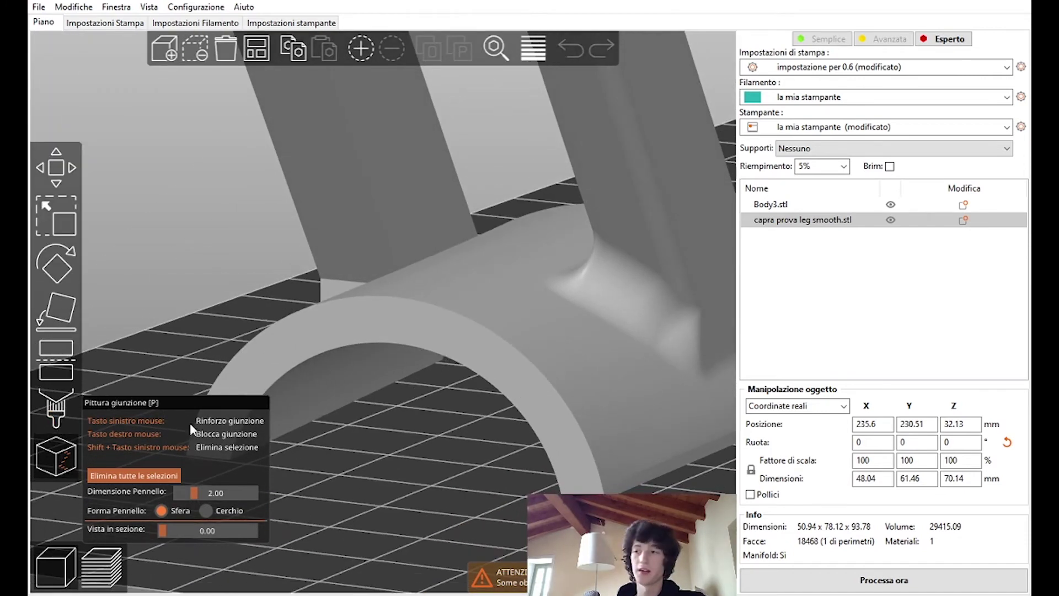
pyautogui.moveTo(287, 419)
pyautogui.mouseDown()
pyautogui.moveTo(461, 425)
pyautogui.moveTo(390, 433)
pyautogui.mouseUp()
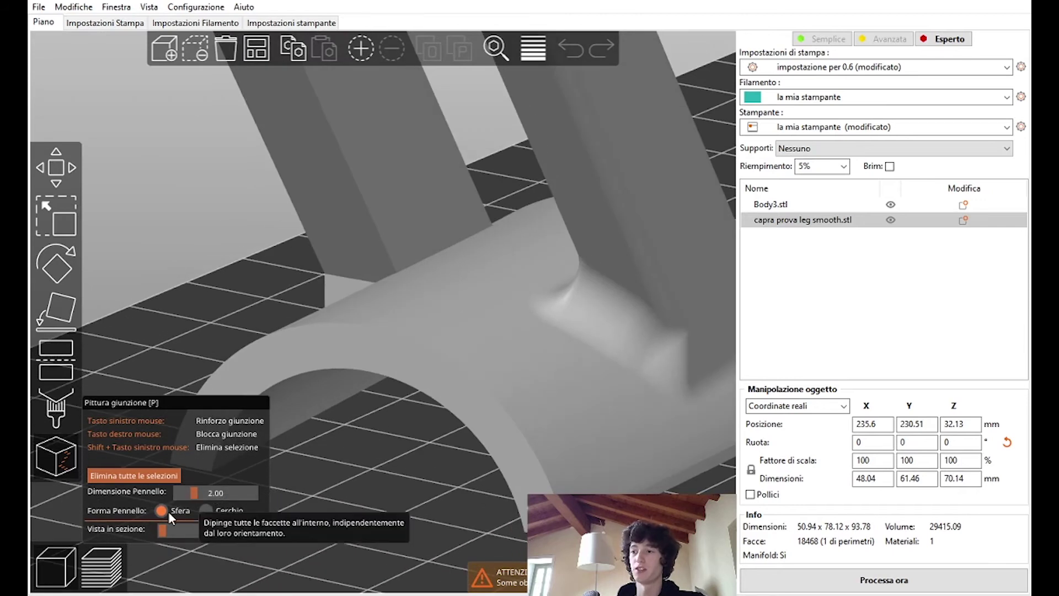
# Cut the model with Vista in sezione and set the seam brush to a 0.40 circle
pyautogui.moveTo(165, 528)
pyautogui.mouseDown()
pyautogui.moveTo(241, 533)
pyautogui.moveTo(234, 543)
pyautogui.mouseUp()
pyautogui.moveTo(527, 468)
pyautogui.mouseDown()
pyautogui.moveTo(536, 453)
pyautogui.moveTo(476, 411)
pyautogui.moveTo(520, 474)
pyautogui.mouseUp()
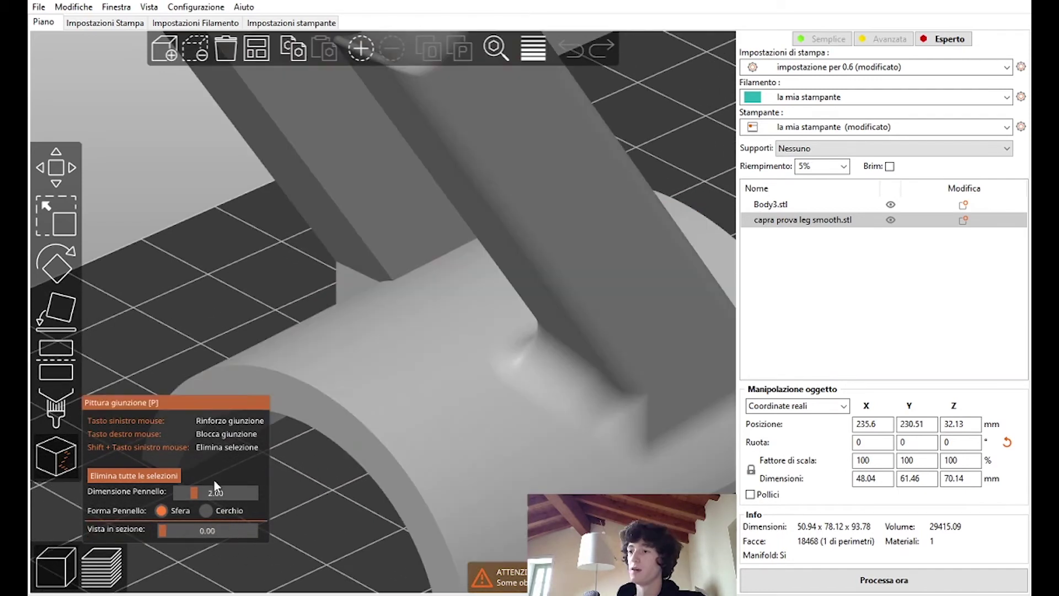
pyautogui.moveTo(192, 493); pyautogui.dragTo(178, 492)
pyautogui.click(206, 511)
pyautogui.scroll(-5, 562, 302)
pyautogui.scroll(2, 577, 318)
pyautogui.moveTo(575, 317)
pyautogui.mouseDown()
pyautogui.moveTo(472, 283)
pyautogui.moveTo(433, 439)
pyautogui.moveTo(492, 415)
pyautogui.moveTo(481, 414)
pyautogui.mouseUp()
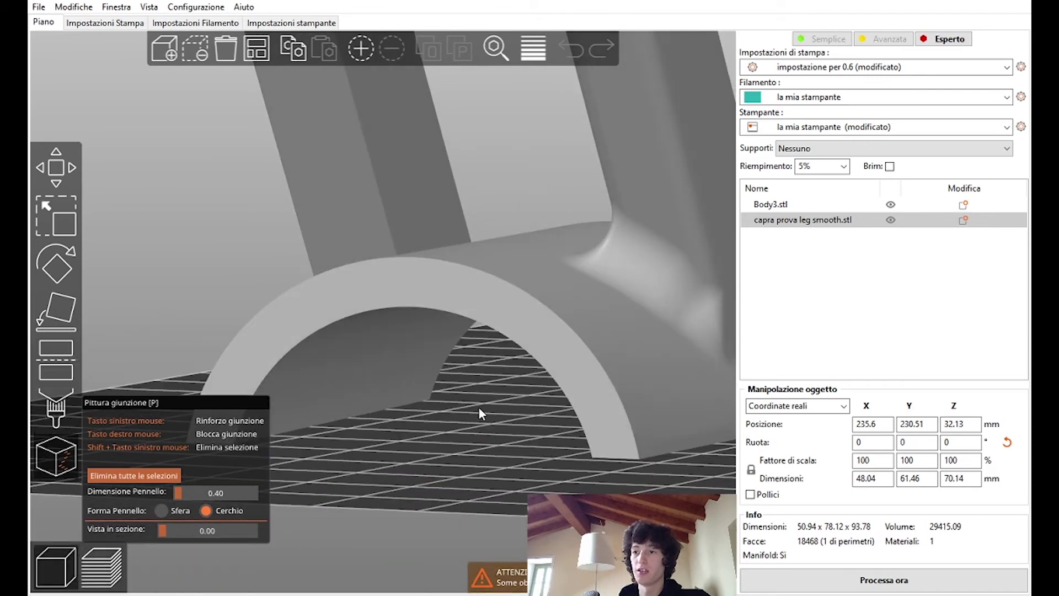
pyautogui.click(59, 412)
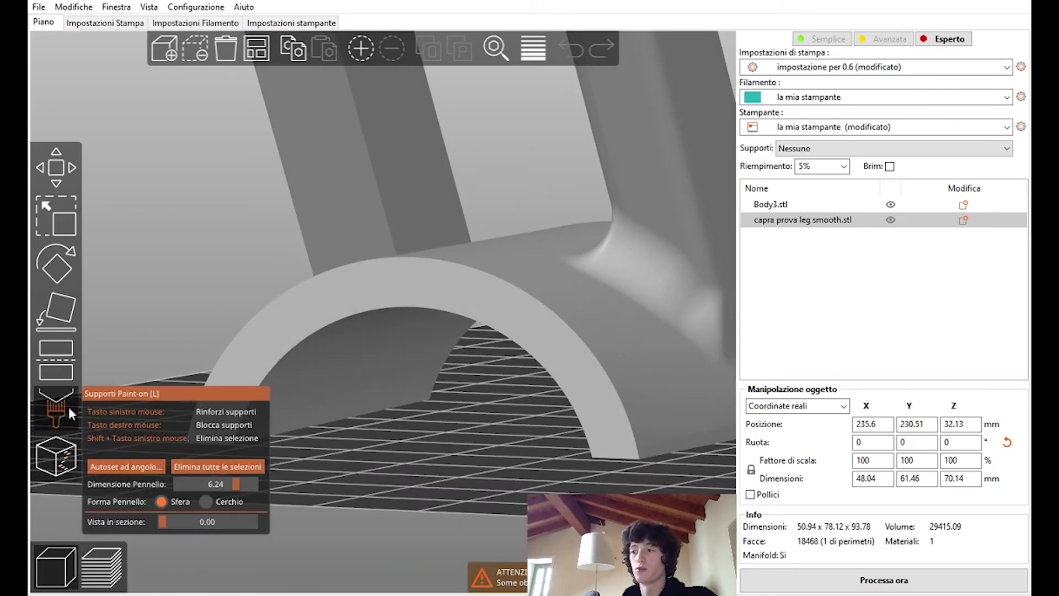
# Paint a support enforcer across the arch and a seam line up the leg's groove
pyautogui.moveTo(483, 395)
pyautogui.mouseDown()
pyautogui.moveTo(495, 396)
pyautogui.moveTo(476, 361)
pyautogui.moveTo(549, 450)
pyautogui.moveTo(542, 369)
pyautogui.mouseUp()
pyautogui.moveTo(476, 251); pyautogui.dragTo(647, 355)
pyautogui.press('p')
pyautogui.moveTo(490, 504); pyautogui.dragTo(488, 507)
pyautogui.scroll(5, 489, 507)
pyautogui.moveTo(557, 398)
pyautogui.mouseDown()
pyautogui.moveTo(556, 479)
pyautogui.moveTo(607, 257)
pyautogui.mouseUp()
pyautogui.scroll(2, 552, 374)
pyautogui.moveTo(551, 375)
pyautogui.mouseDown()
pyautogui.moveTo(333, 378)
pyautogui.moveTo(425, 173)
pyautogui.moveTo(471, 102)
pyautogui.mouseUp()
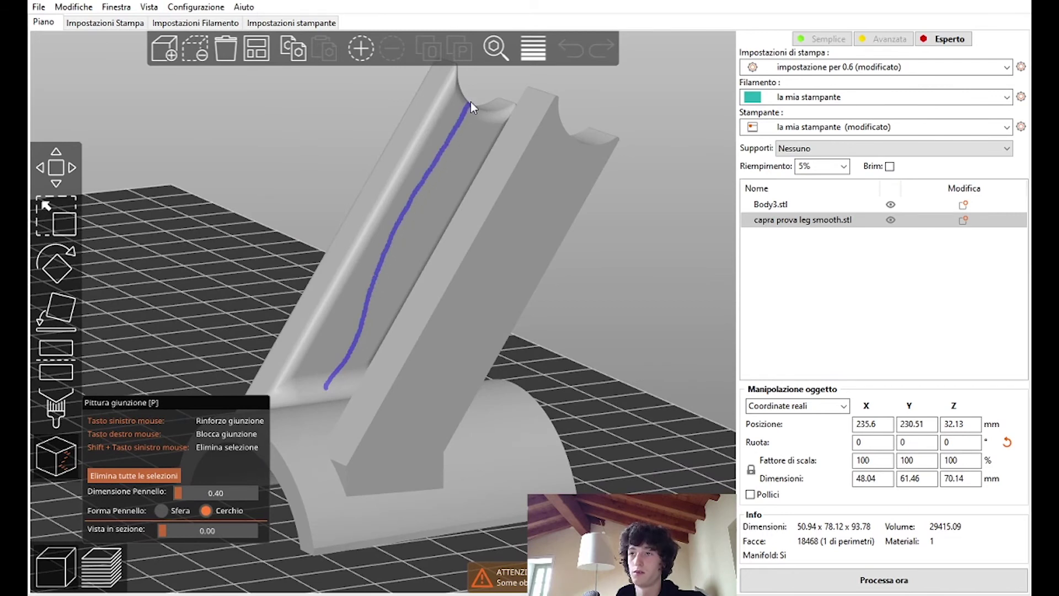
# Orbit under the arch to inspect the seam line up to the leg-to-top junction
pyautogui.moveTo(647, 331)
pyautogui.mouseDown()
pyautogui.moveTo(563, 380)
pyautogui.moveTo(477, 393)
pyautogui.mouseUp()
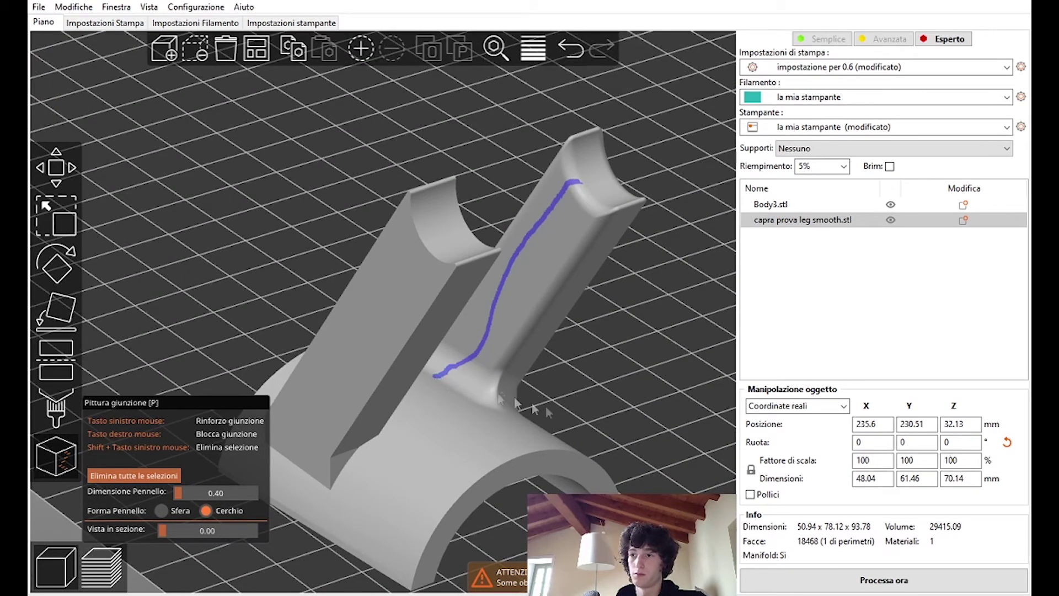
pyautogui.moveTo(625, 420)
pyautogui.mouseDown()
pyautogui.moveTo(549, 401)
pyautogui.moveTo(539, 425)
pyautogui.mouseUp()
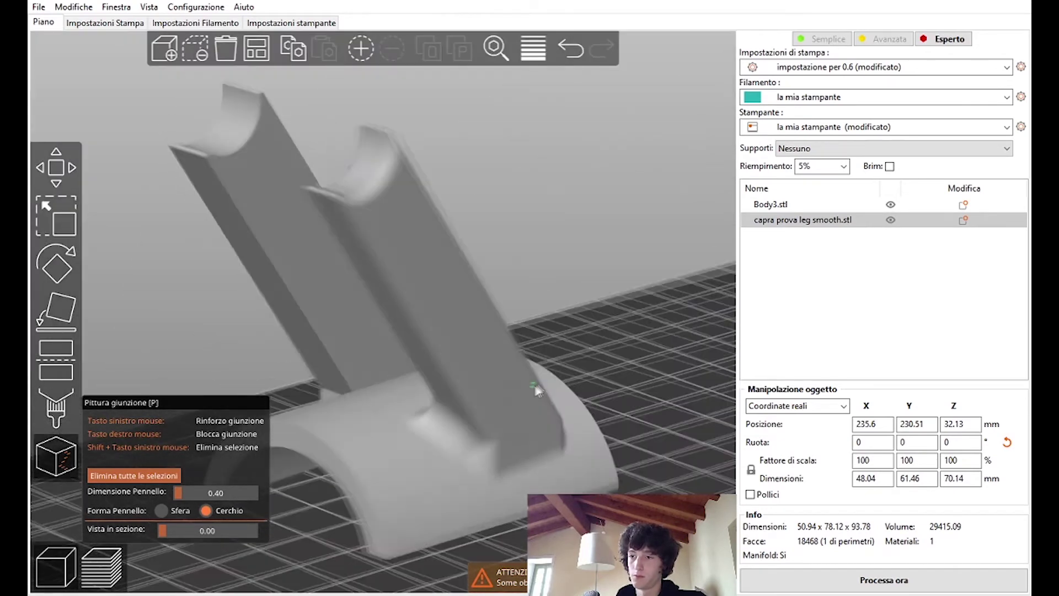
pyautogui.scroll(3, 602, 359)
pyautogui.scroll(3, 672, 448)
pyautogui.moveTo(672, 441)
pyautogui.mouseDown()
pyautogui.moveTo(617, 307)
pyautogui.moveTo(459, 304)
pyautogui.mouseUp()
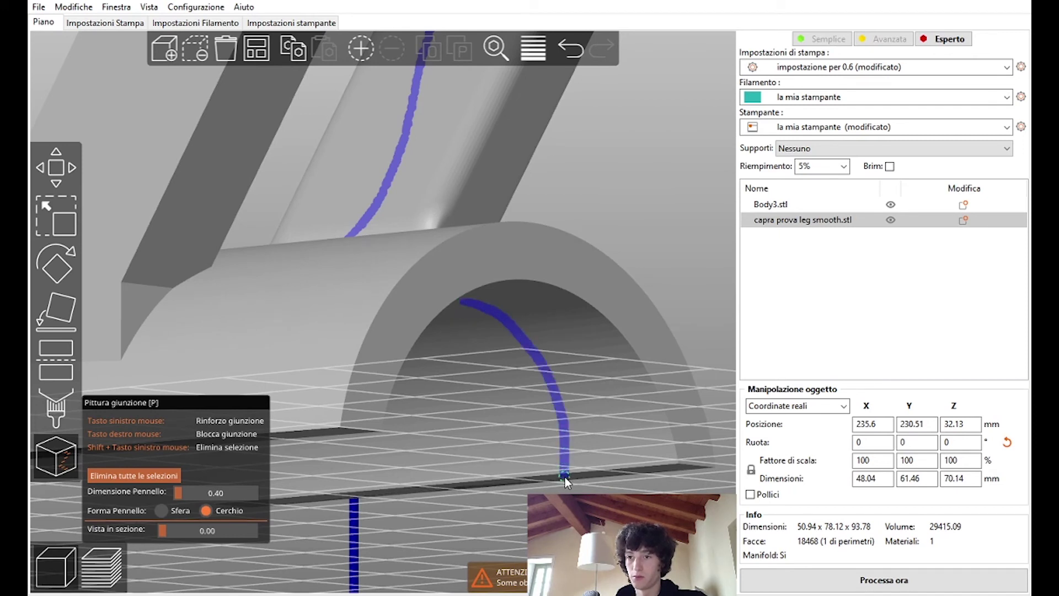
pyautogui.moveTo(459, 304); pyautogui.dragTo(440, 233)
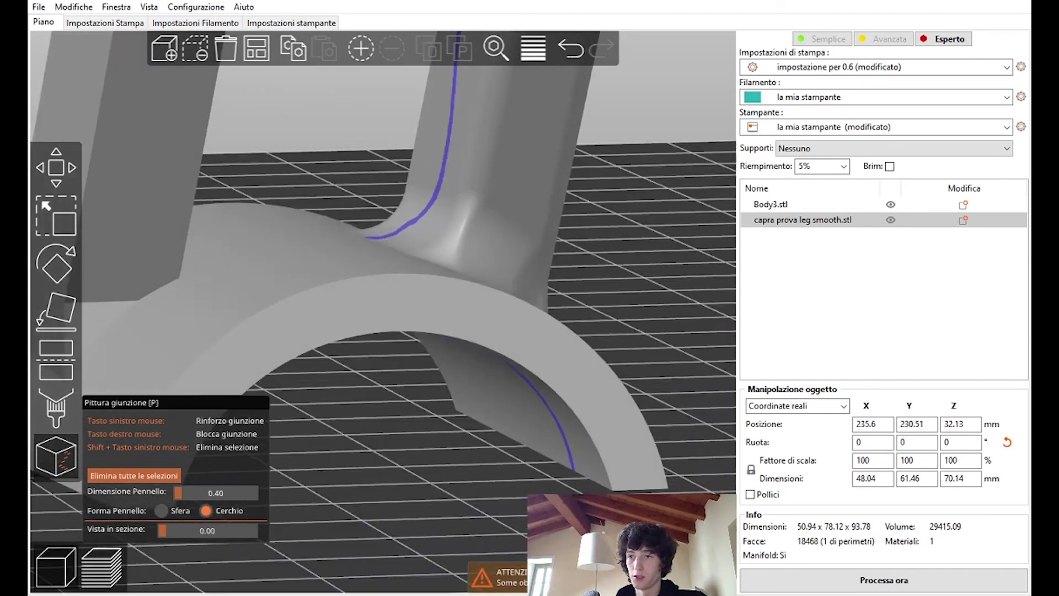
pyautogui.scroll(3, 441, 248)
# Inspect the sliced support toolpaths, arch and both legs in the G-code preview
pyautogui.moveTo(443, 516); pyautogui.dragTo(472, 523)
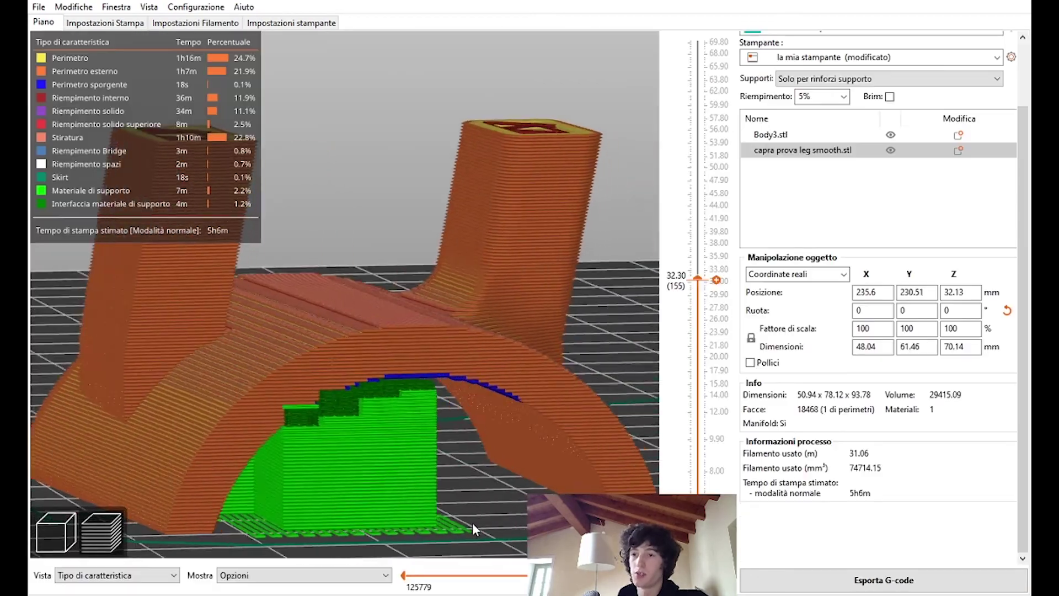
pyautogui.scroll(5, 452, 496)
pyautogui.moveTo(436, 479); pyautogui.dragTo(467, 415)
pyautogui.scroll(-5, 480, 441)
pyautogui.moveTo(496, 471)
pyautogui.mouseDown()
pyautogui.moveTo(440, 508)
pyautogui.moveTo(520, 517)
pyautogui.mouseUp()
pyautogui.scroll(2, 421, 496)
pyautogui.scroll(5, 496, 470)
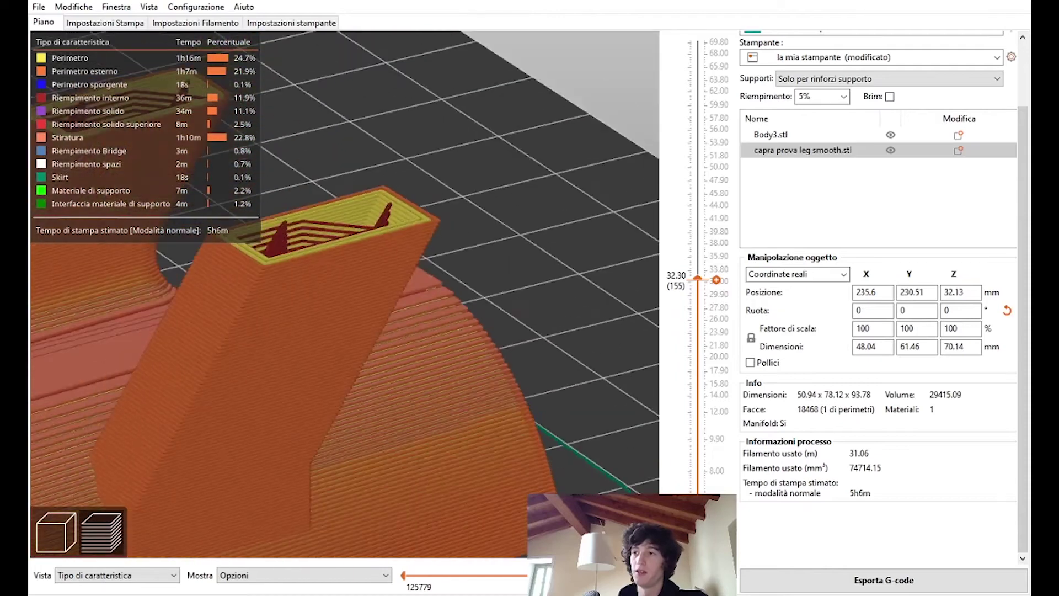
# Examine one leg's top perimeter, layer lines and infill, then return to the editor's seam painting
pyautogui.moveTo(486, 442); pyautogui.dragTo(463, 407)
pyautogui.scroll(-3, 464, 408)
pyautogui.moveTo(451, 295)
pyautogui.mouseDown()
pyautogui.moveTo(608, 340)
pyautogui.moveTo(429, 371)
pyautogui.moveTo(535, 357)
pyautogui.moveTo(370, 298)
pyautogui.mouseUp()
pyautogui.scroll(4, 448, 369)
pyautogui.moveTo(451, 242); pyautogui.dragTo(441, 240)
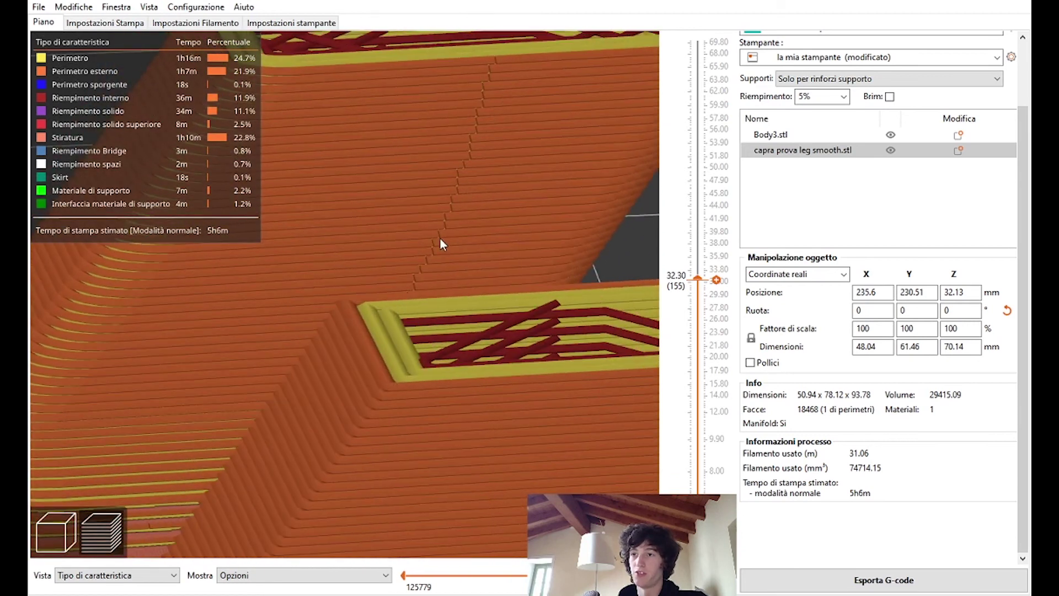
pyautogui.moveTo(402, 285)
pyautogui.mouseDown()
pyautogui.moveTo(409, 301)
pyautogui.moveTo(303, 397)
pyautogui.mouseUp()
pyautogui.scroll(-5, 329, 299)
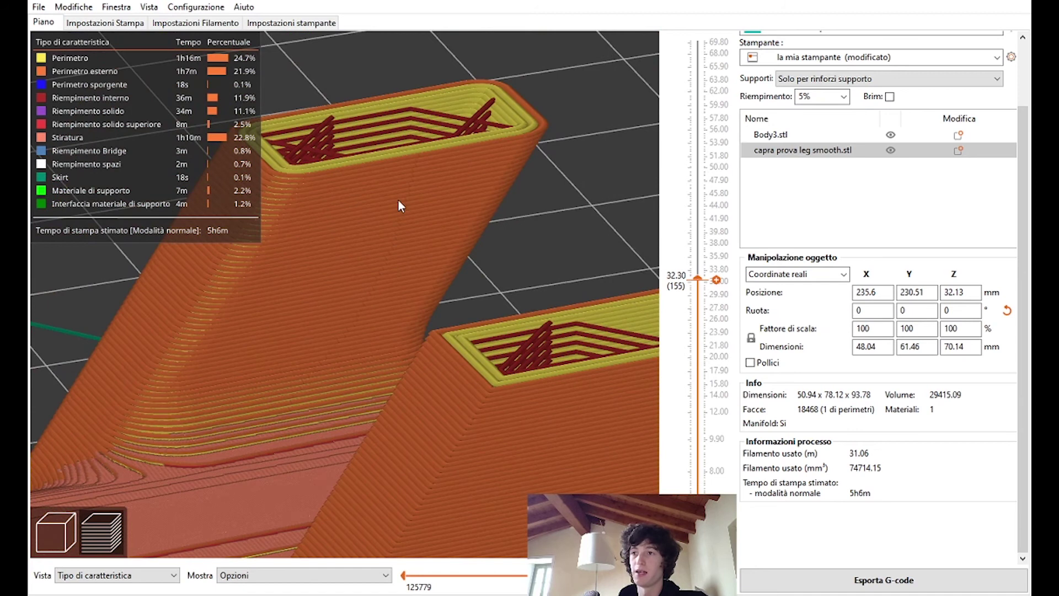
pyautogui.click(58, 533)
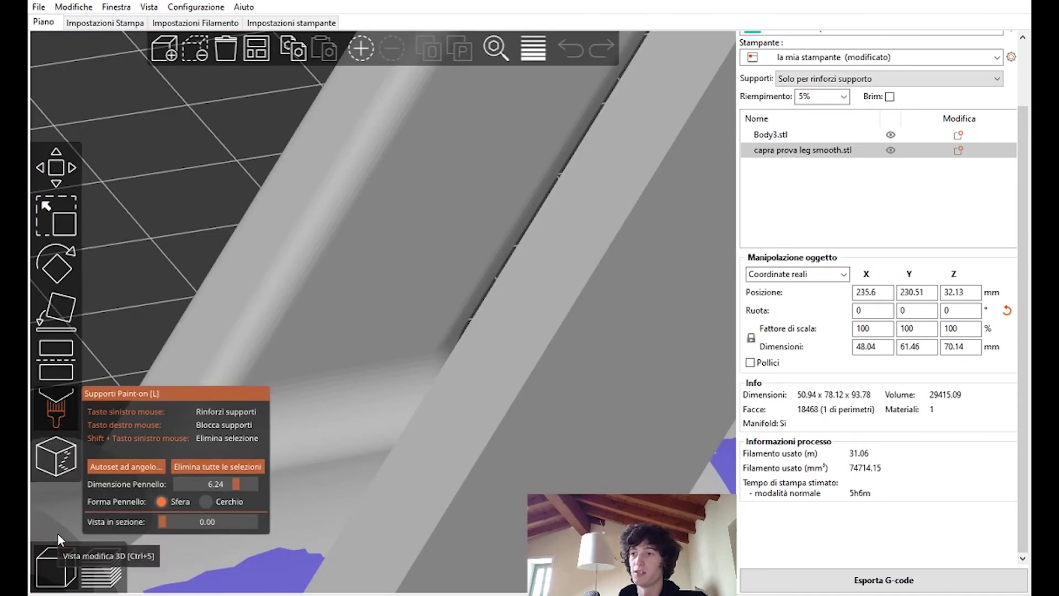
pyautogui.click(74, 452)
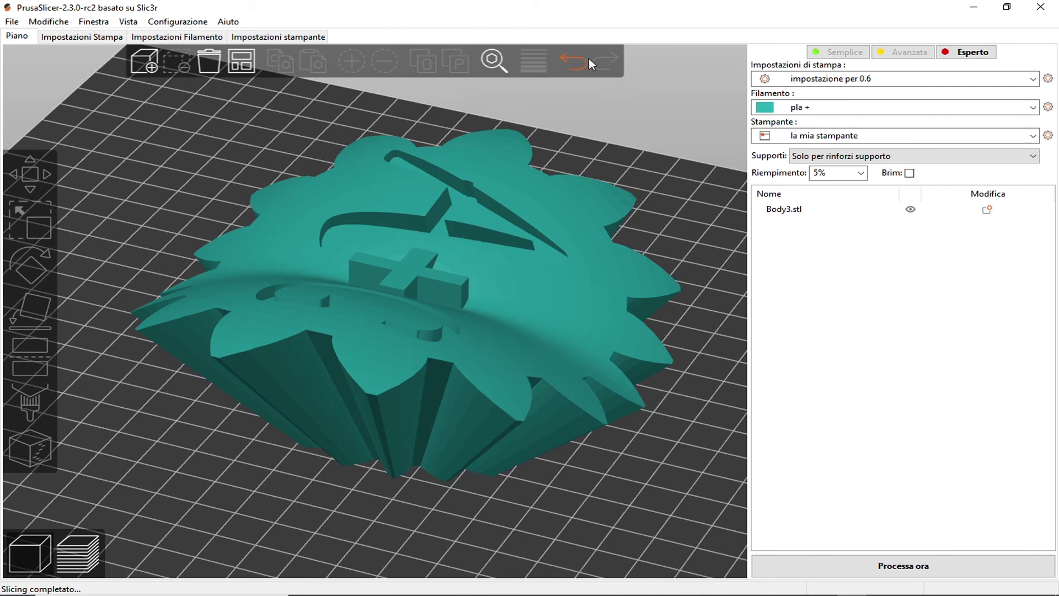
# Undo 25 actions via Cronologia Annulla back to 'Importa Oggetto: Body3.stl', emptying the bed
pyautogui.click(573, 63)
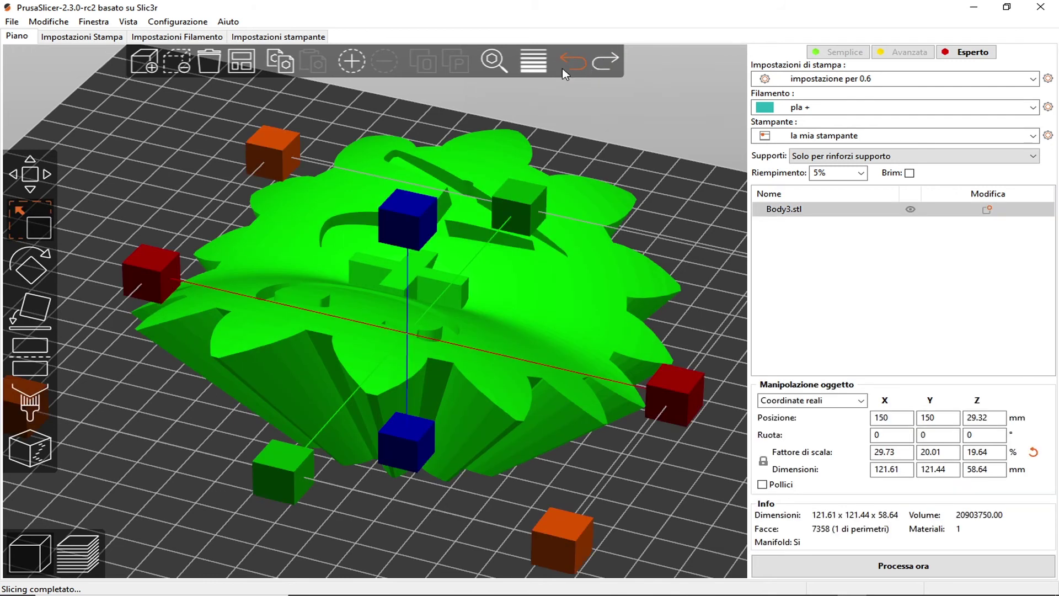
pyautogui.click(609, 62)
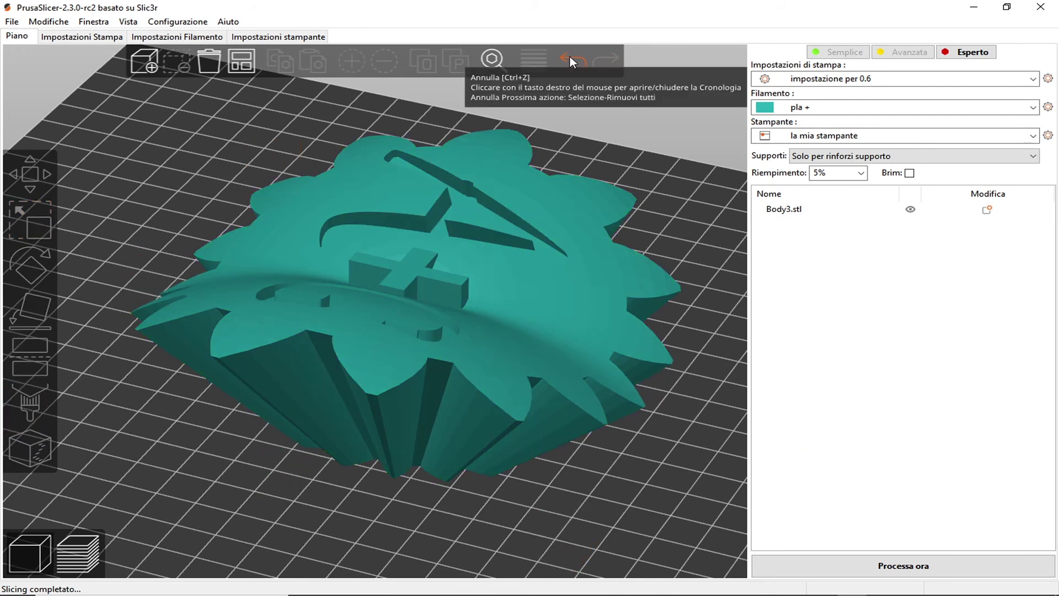
pyautogui.rightClick(571, 56)
pyautogui.scroll(4, 570, 209)
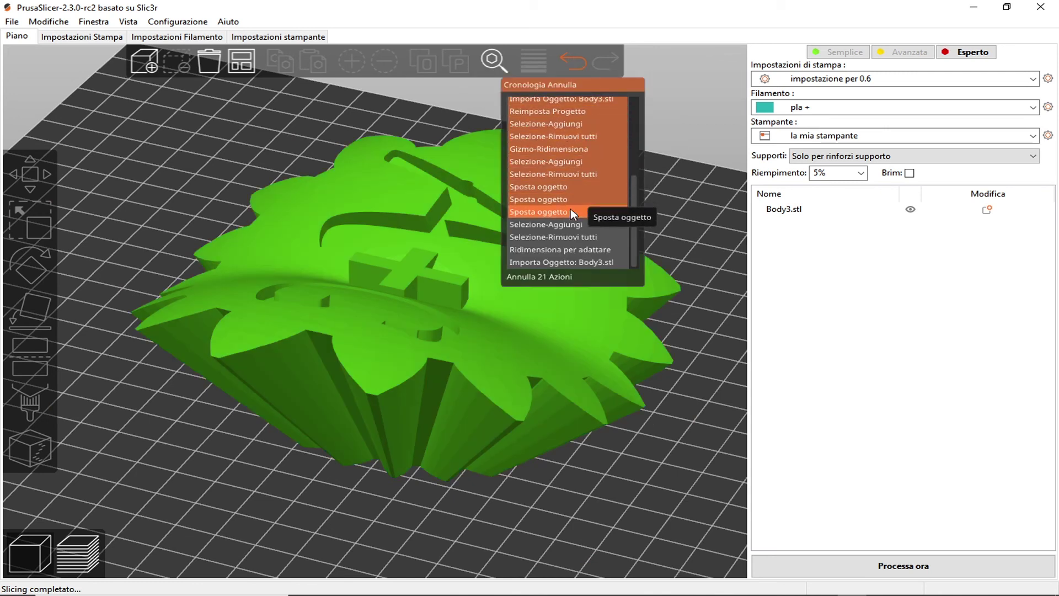
pyautogui.scroll(1, 579, 210)
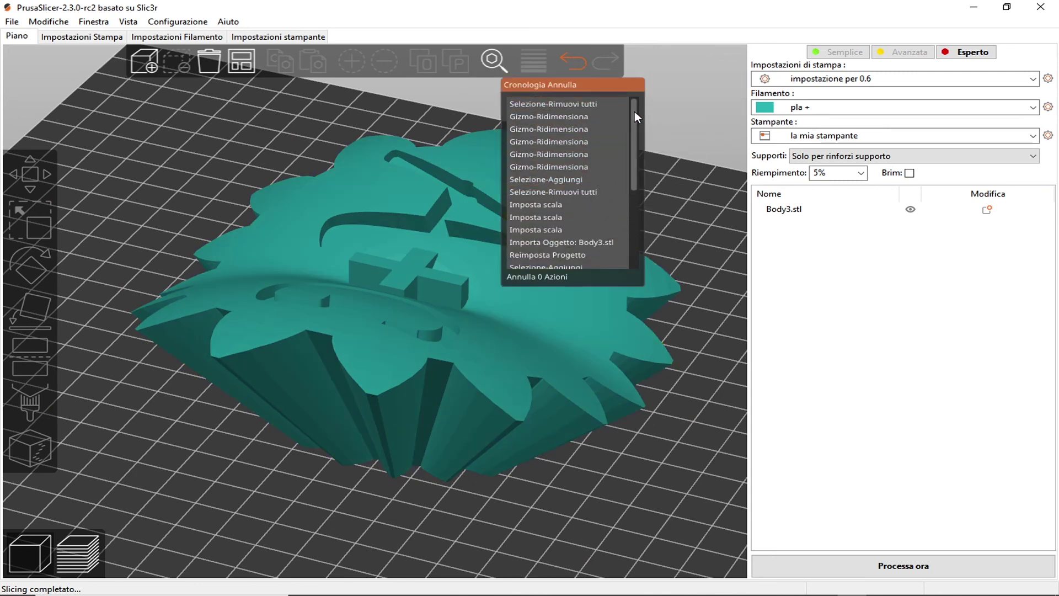
pyautogui.moveTo(633, 106)
pyautogui.mouseDown()
pyautogui.moveTo(638, 191)
pyautogui.moveTo(634, 110)
pyautogui.mouseUp()
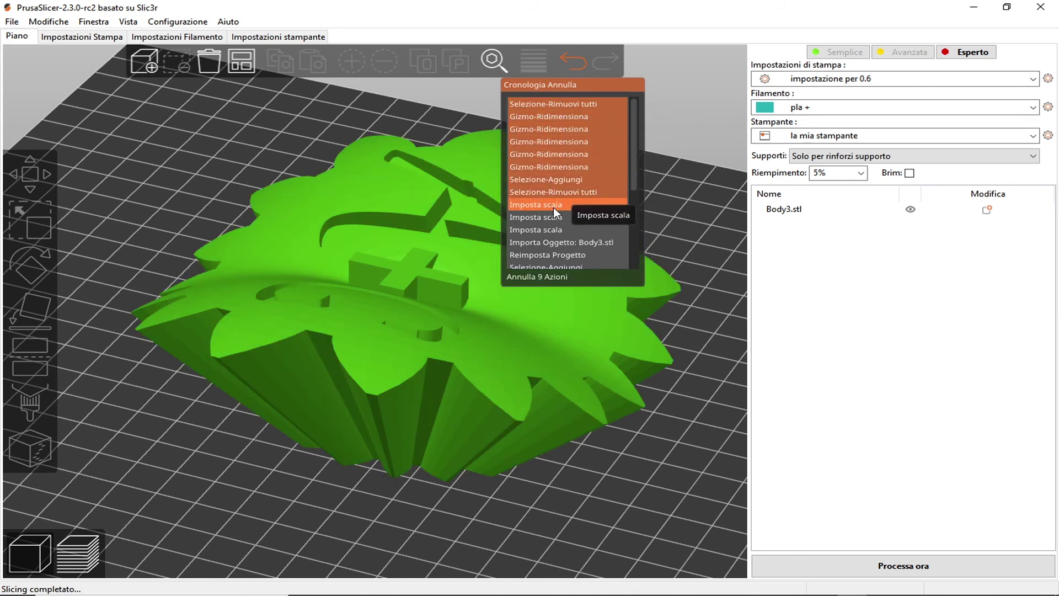
pyautogui.scroll(-5, 546, 195)
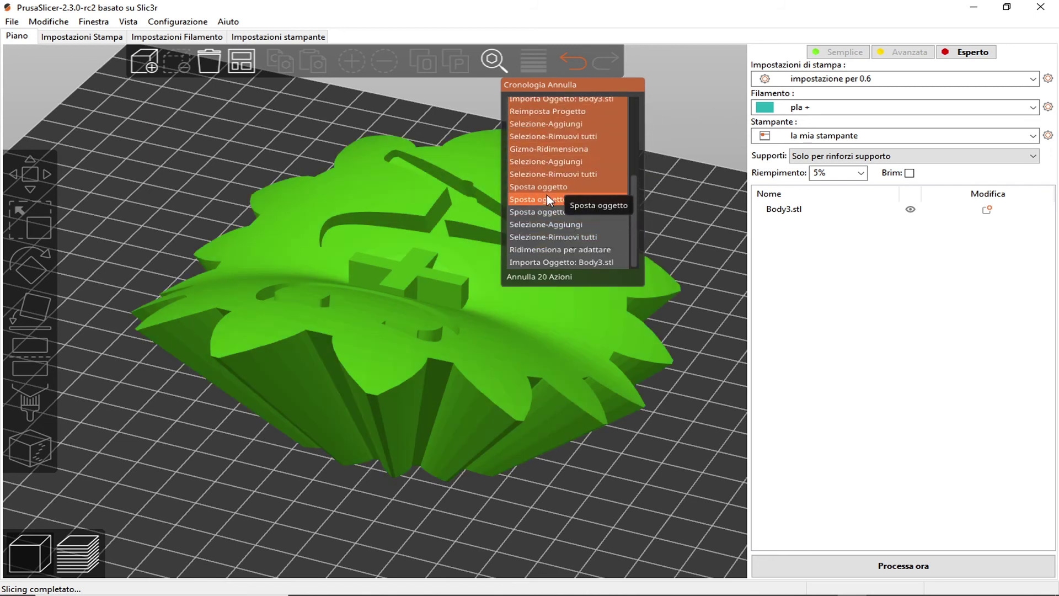
pyautogui.click(562, 261)
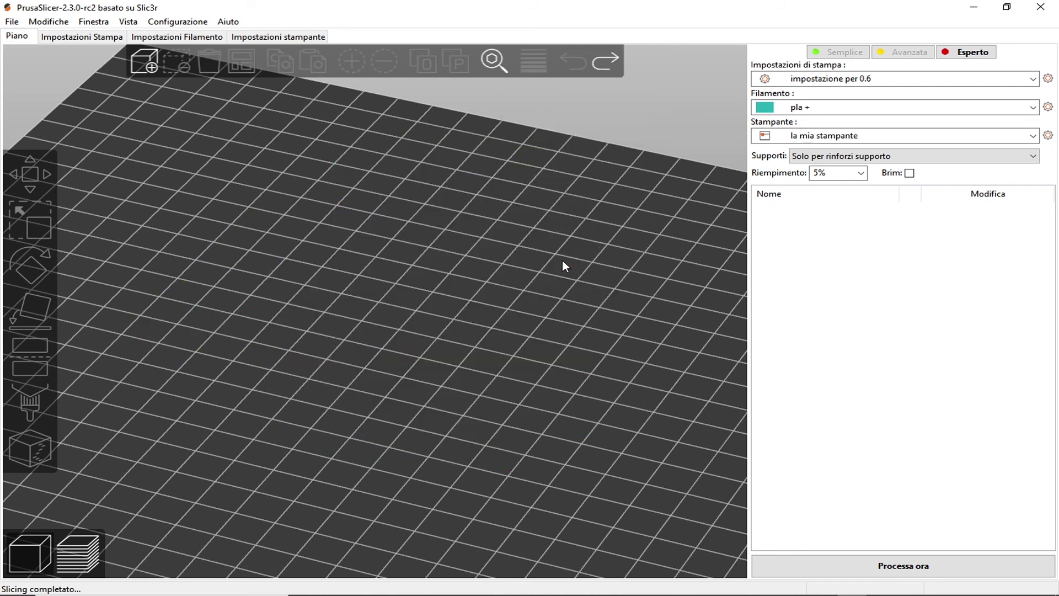
# Redo to a Cronologia Ripeti step, then undo to Reimposta Progetto, restoring Body3.stl lying flat
pyautogui.rightClick(606, 56)
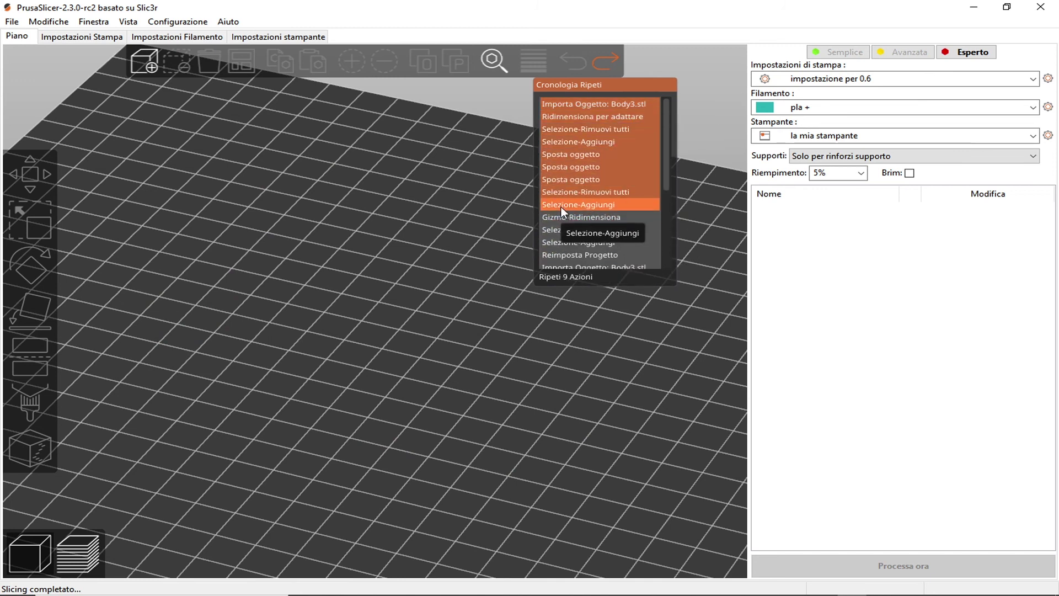
pyautogui.scroll(-2, 608, 171)
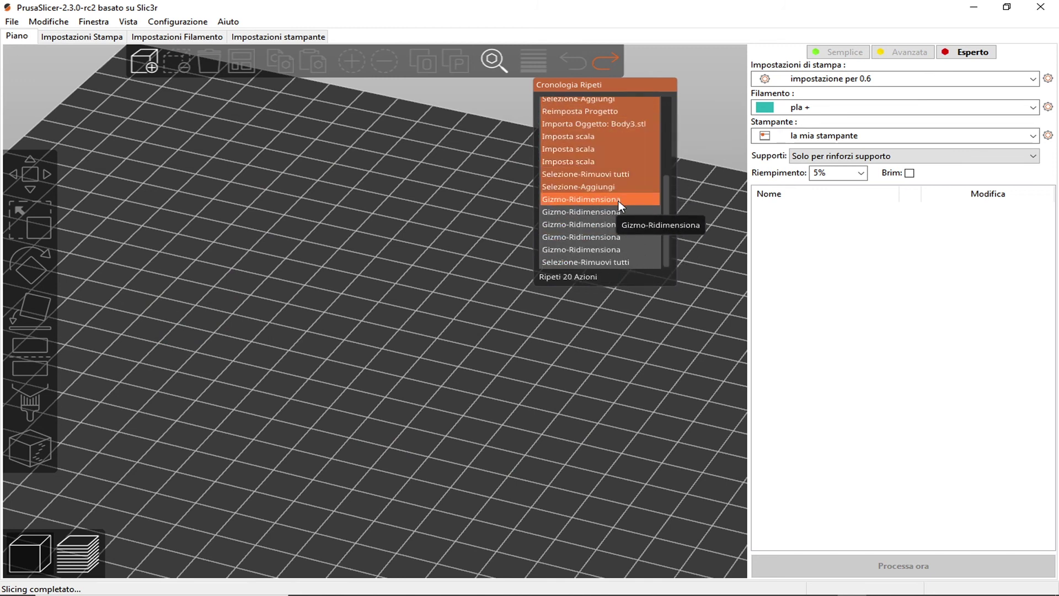
pyautogui.click(604, 205)
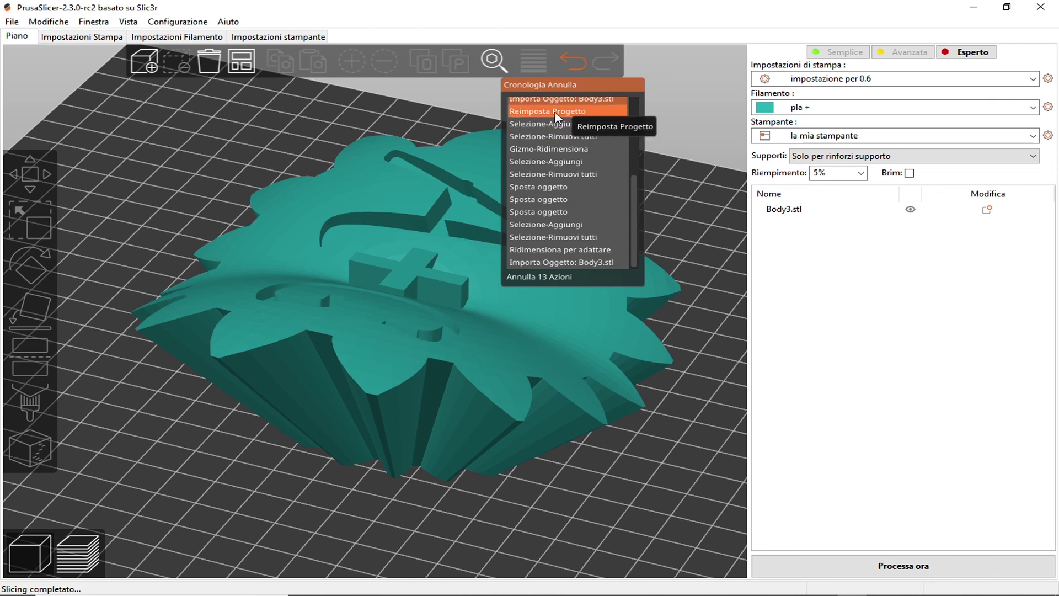
pyautogui.click(556, 112)
pyautogui.scroll(-5, 486, 253)
pyautogui.scroll(-2, 476, 248)
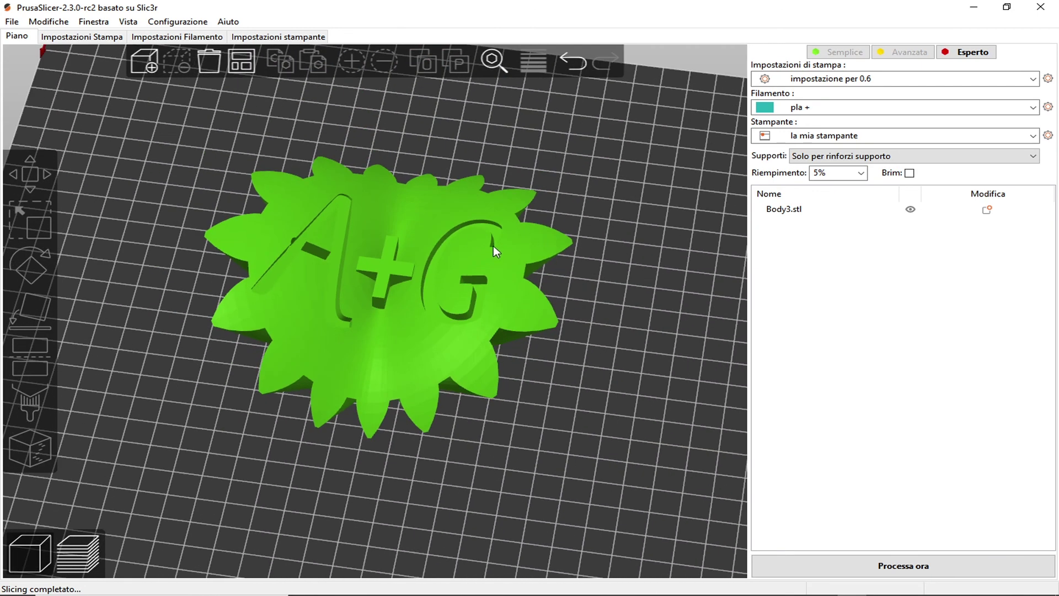
pyautogui.moveTo(631, 238)
pyautogui.mouseDown()
pyautogui.moveTo(647, 215)
pyautogui.moveTo(604, 204)
pyautogui.moveTo(505, 240)
pyautogui.moveTo(211, 268)
pyautogui.moveTo(106, 253)
pyautogui.moveTo(189, 203)
pyautogui.moveTo(209, 226)
pyautogui.moveTo(362, 244)
pyautogui.moveTo(517, 240)
pyautogui.moveTo(524, 202)
pyautogui.moveTo(461, 195)
pyautogui.moveTo(402, 219)
pyautogui.moveTo(269, 225)
pyautogui.moveTo(227, 215)
pyautogui.mouseUp()
pyautogui.moveTo(495, 150); pyautogui.dragTo(531, 265)
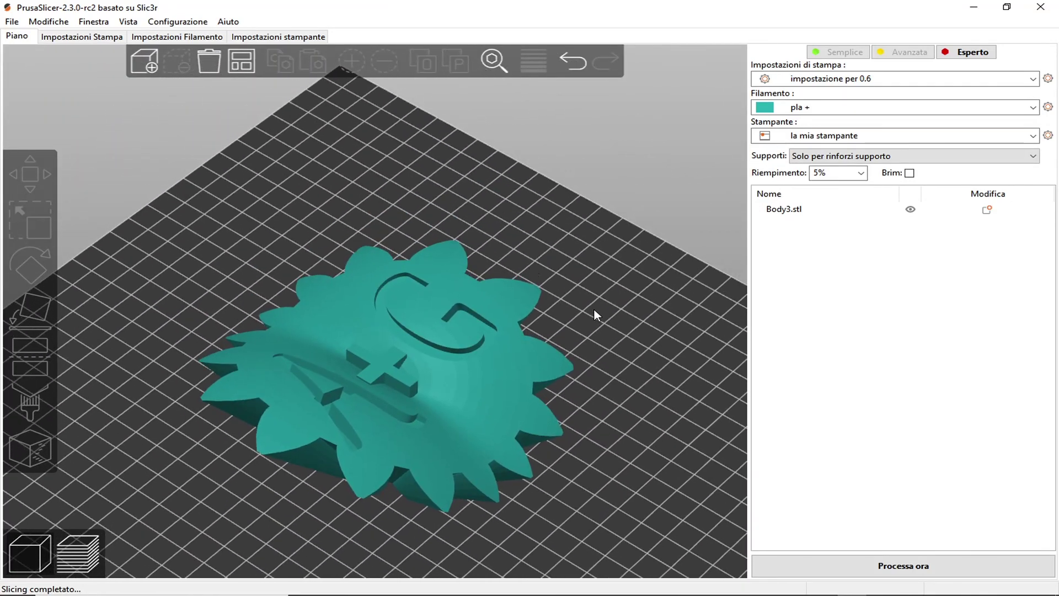